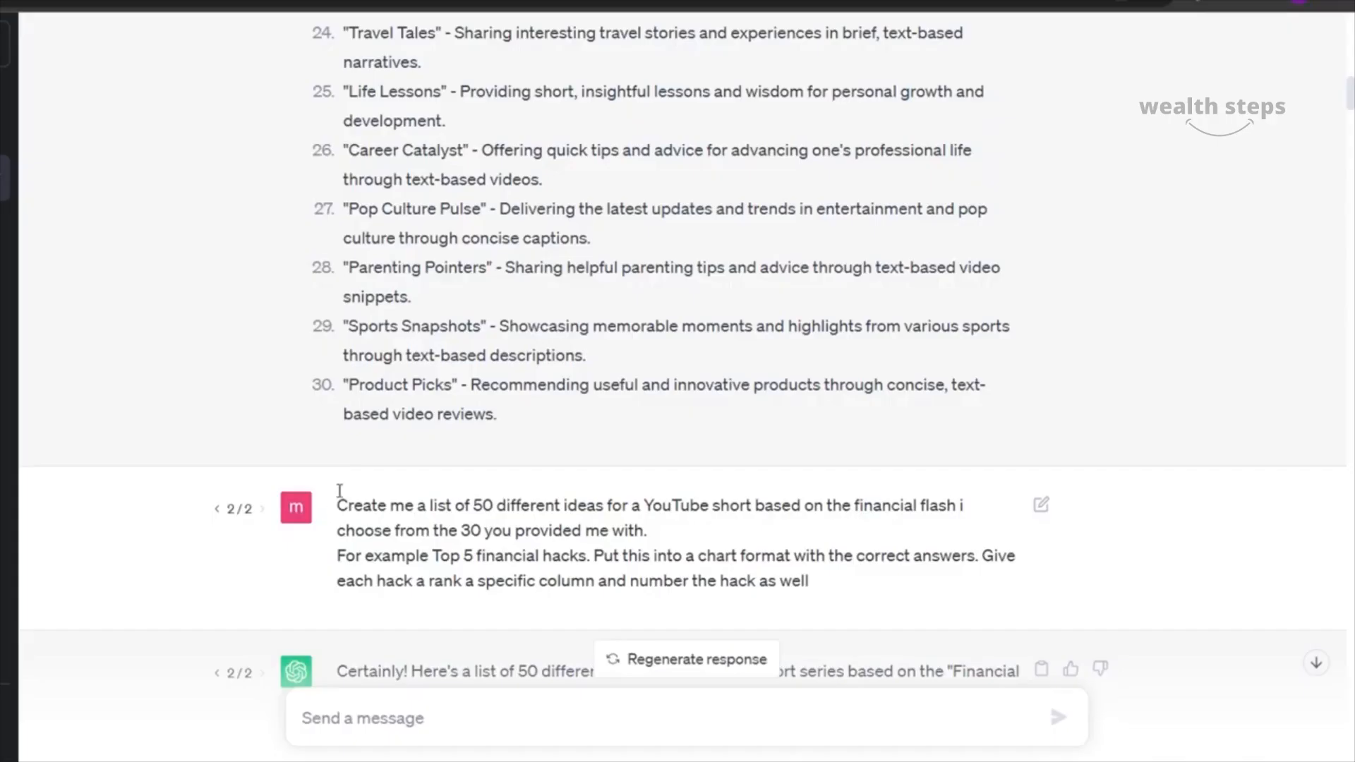
Read the prompt requesting 50 YouTube Shorts ideas on financial hacks in chart format, and review the resulting ranked chart
scroll(514, 397, "down", 3)
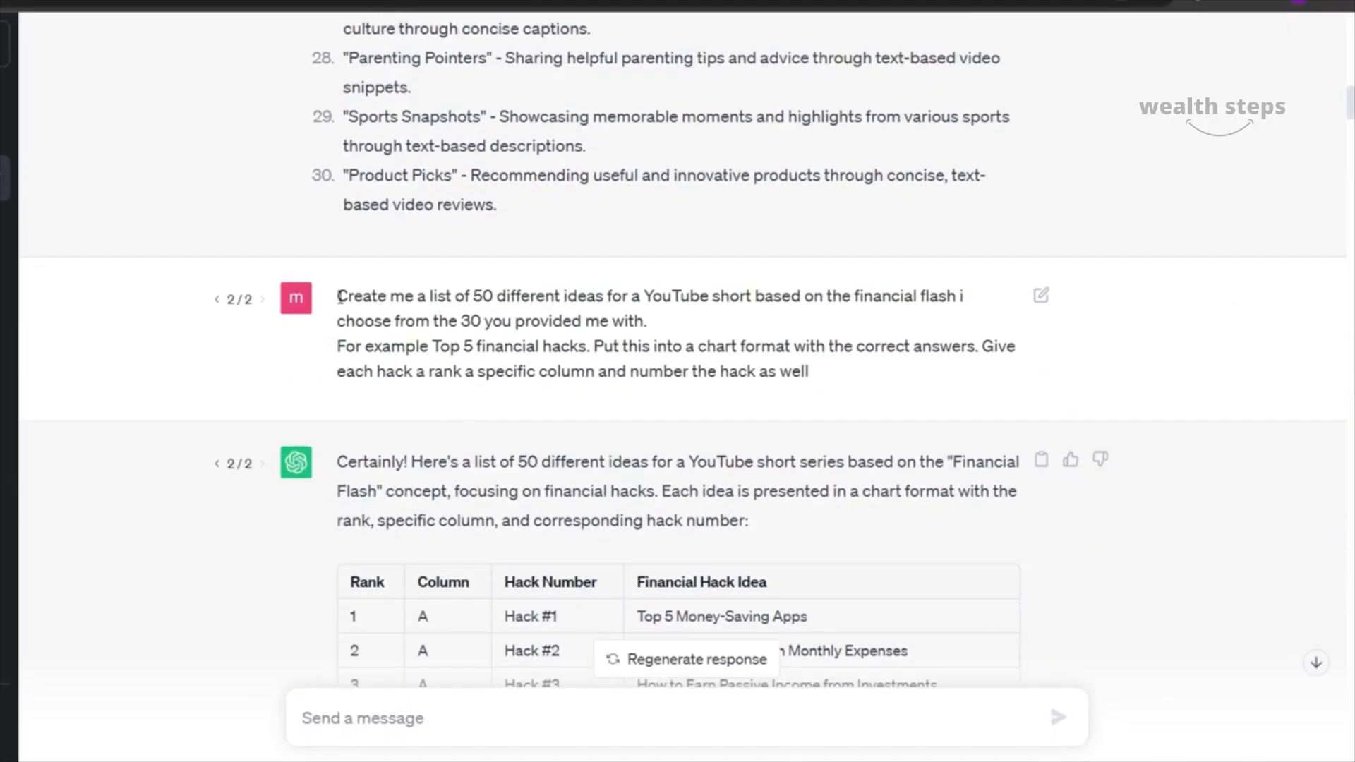
left_click_drag(383, 297, 867, 326)
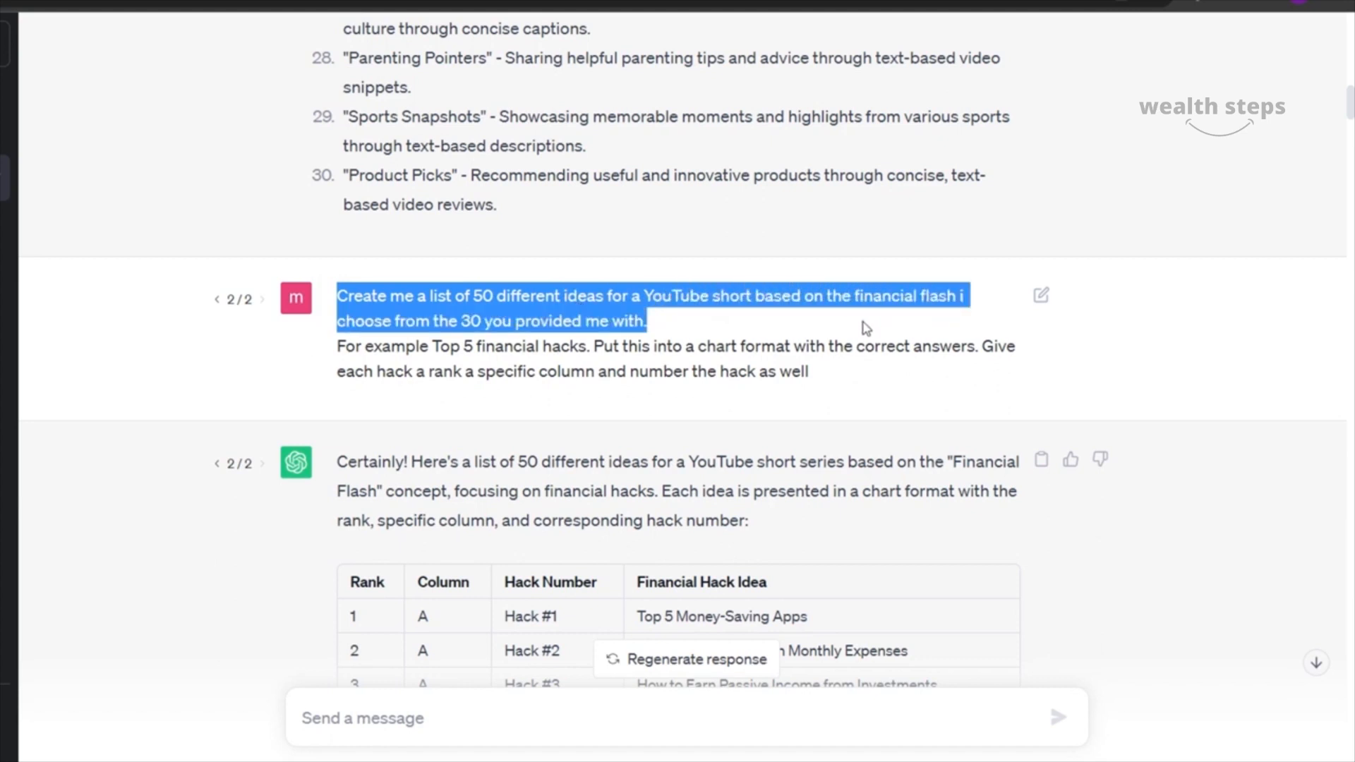
left_click_drag(866, 332, 876, 374)
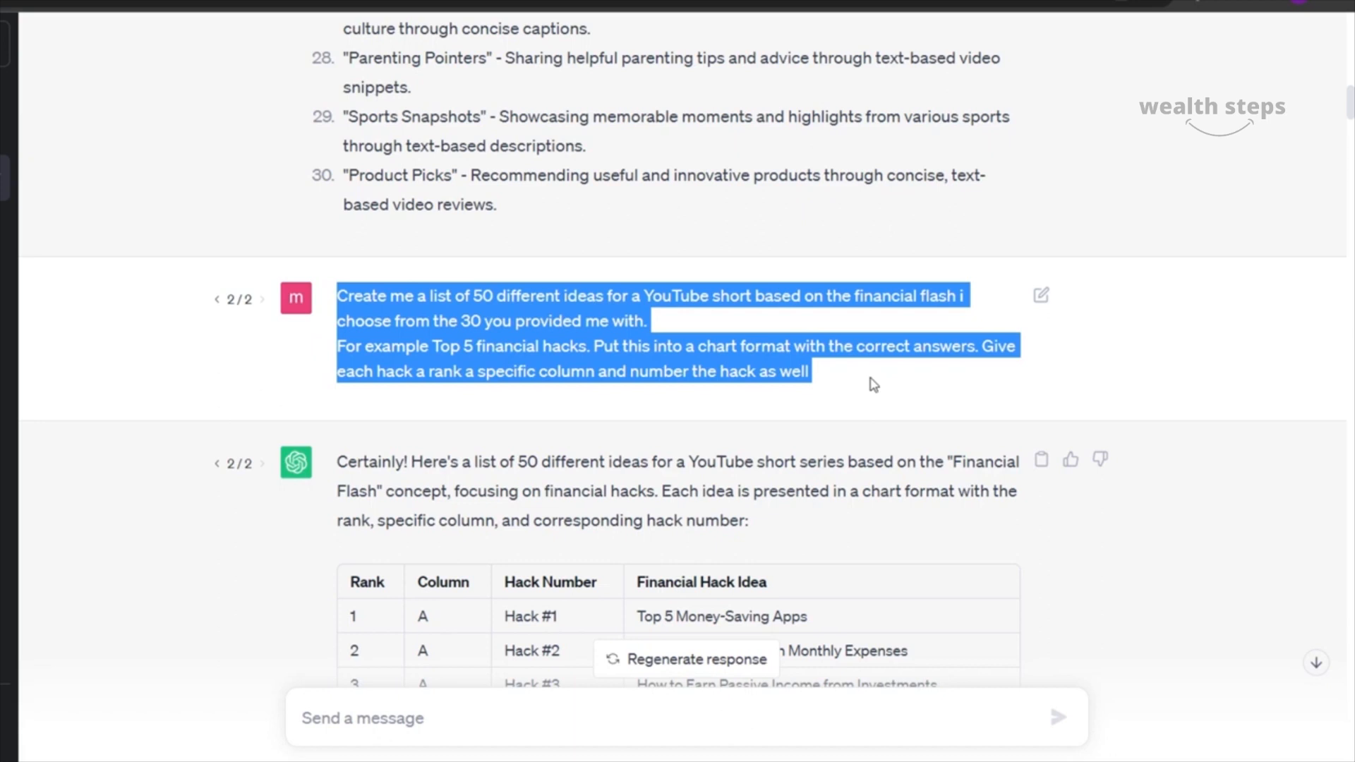
left_click(874, 384)
scroll(730, 345, "down", 2)
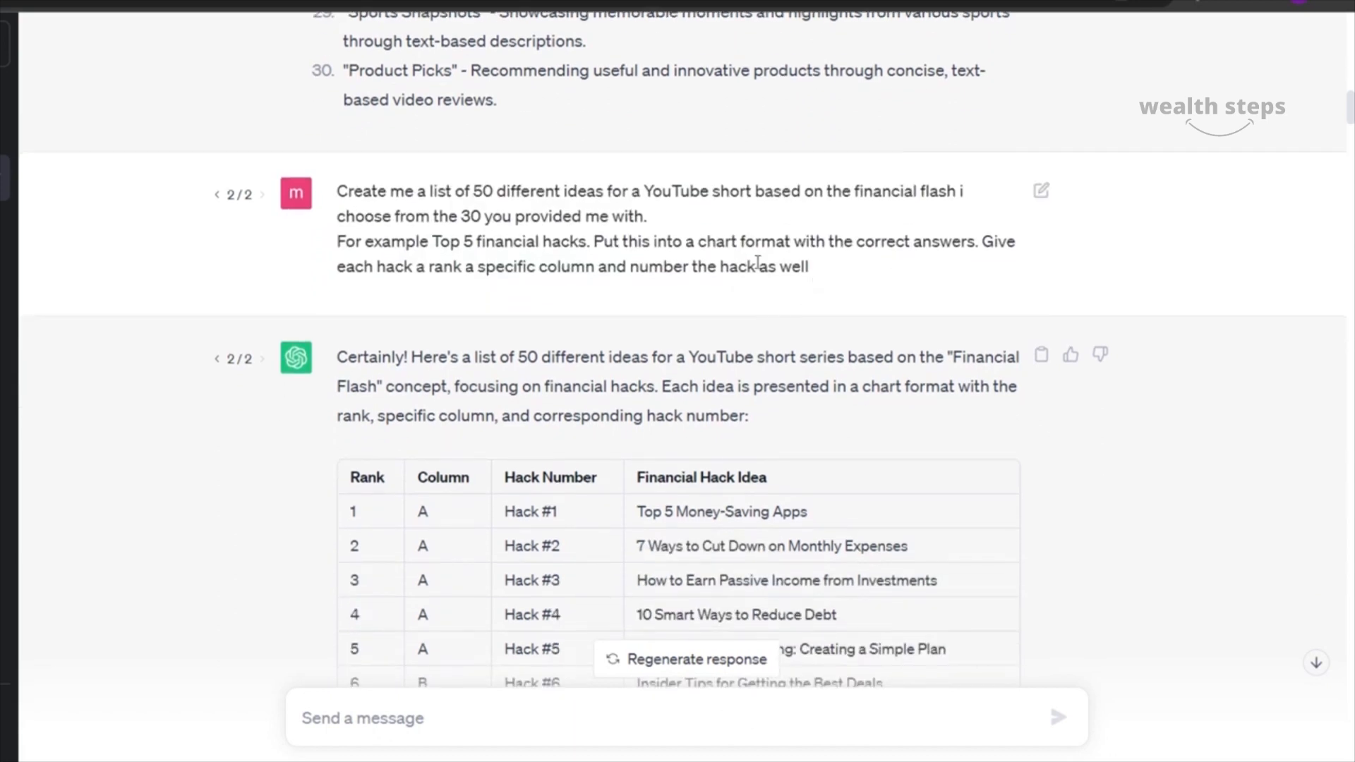
left_click_drag(331, 245, 805, 267)
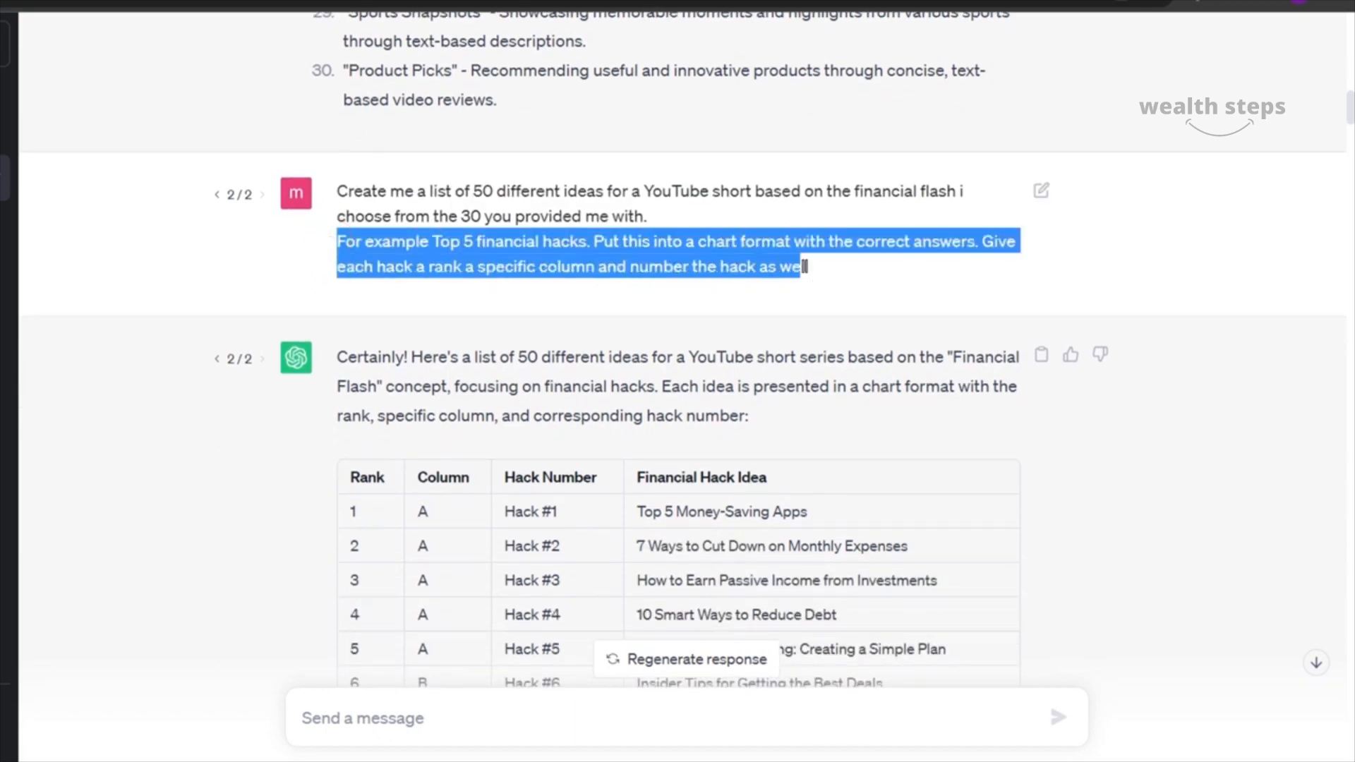
left_click(853, 277)
left_click(639, 304)
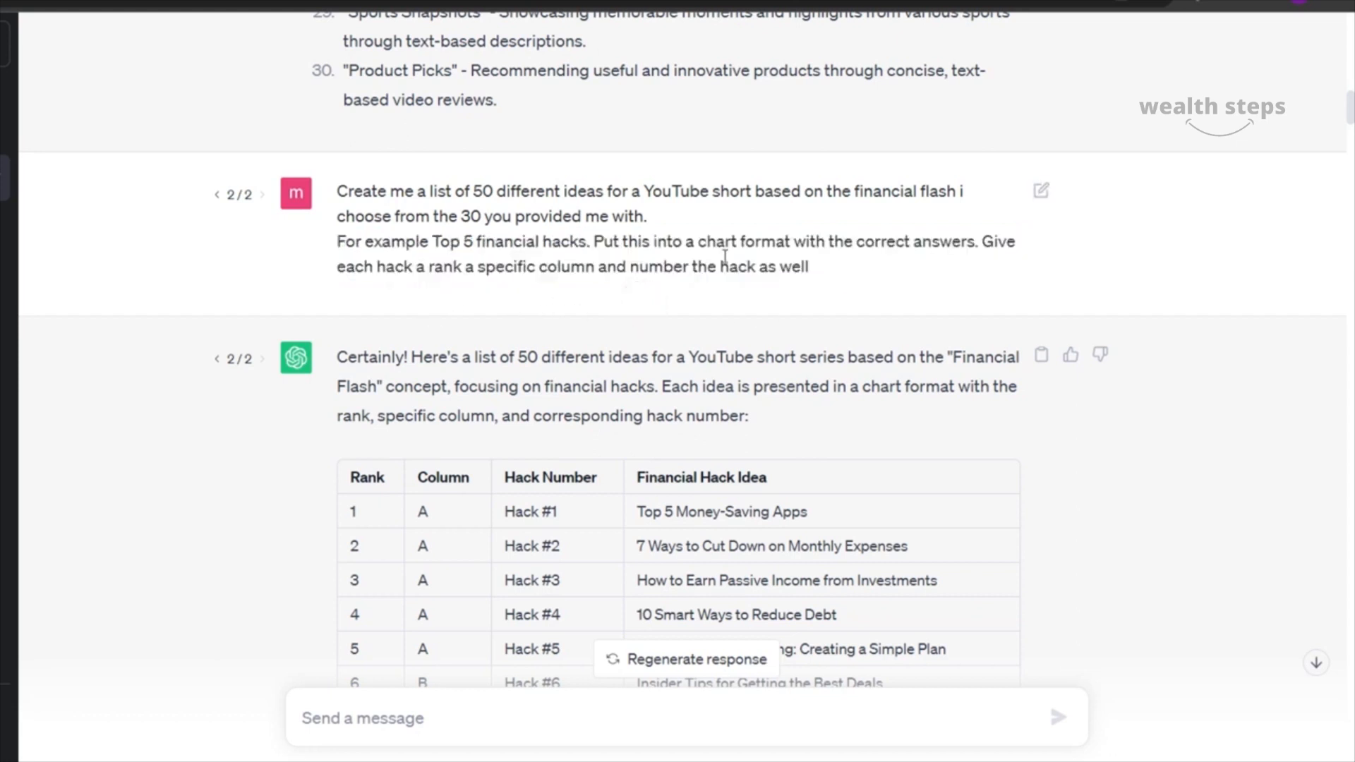
scroll(697, 242, "down", 5)
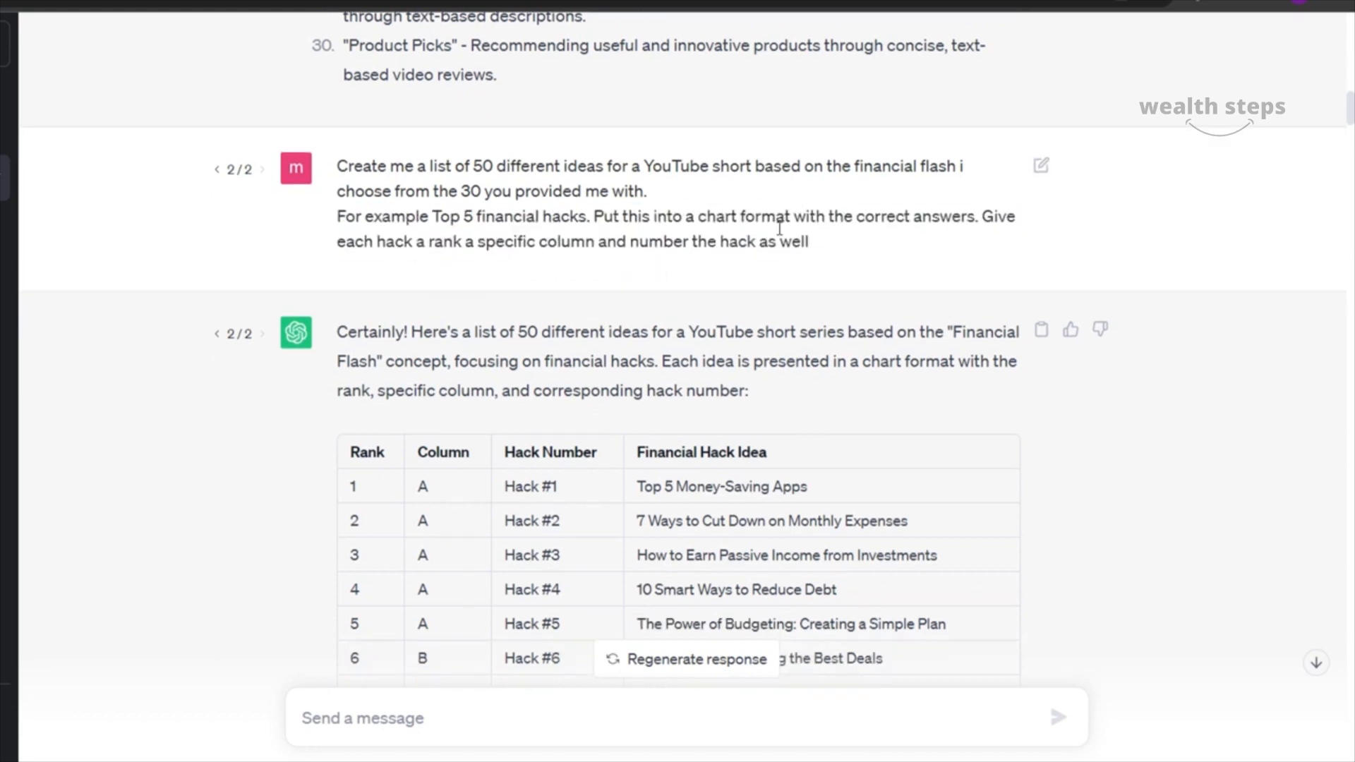
scroll(817, 155, "down", 1)
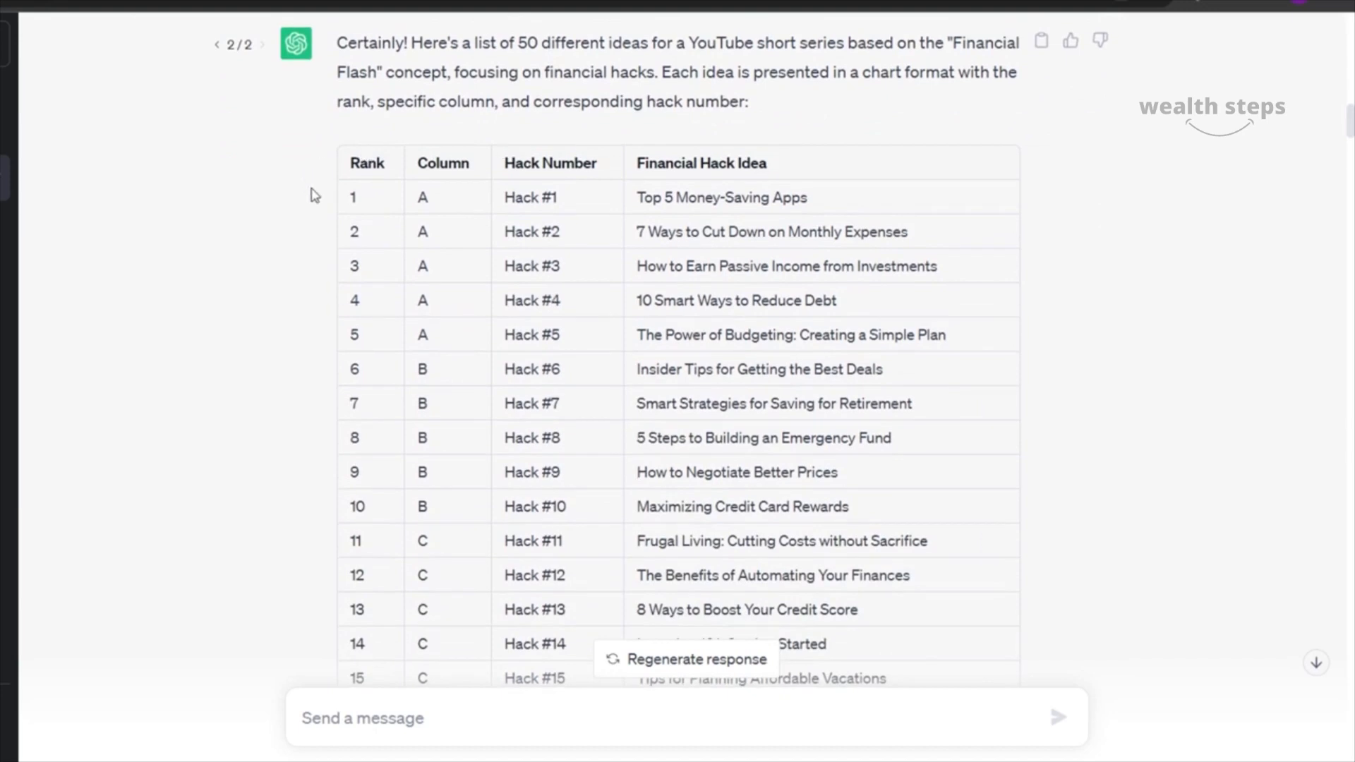
scroll(312, 194, "up", 3)
Review the follow-up prompts requesting example tips, a chart format and all hacks, along with the charts they produced
scroll(472, 296, "down", 20)
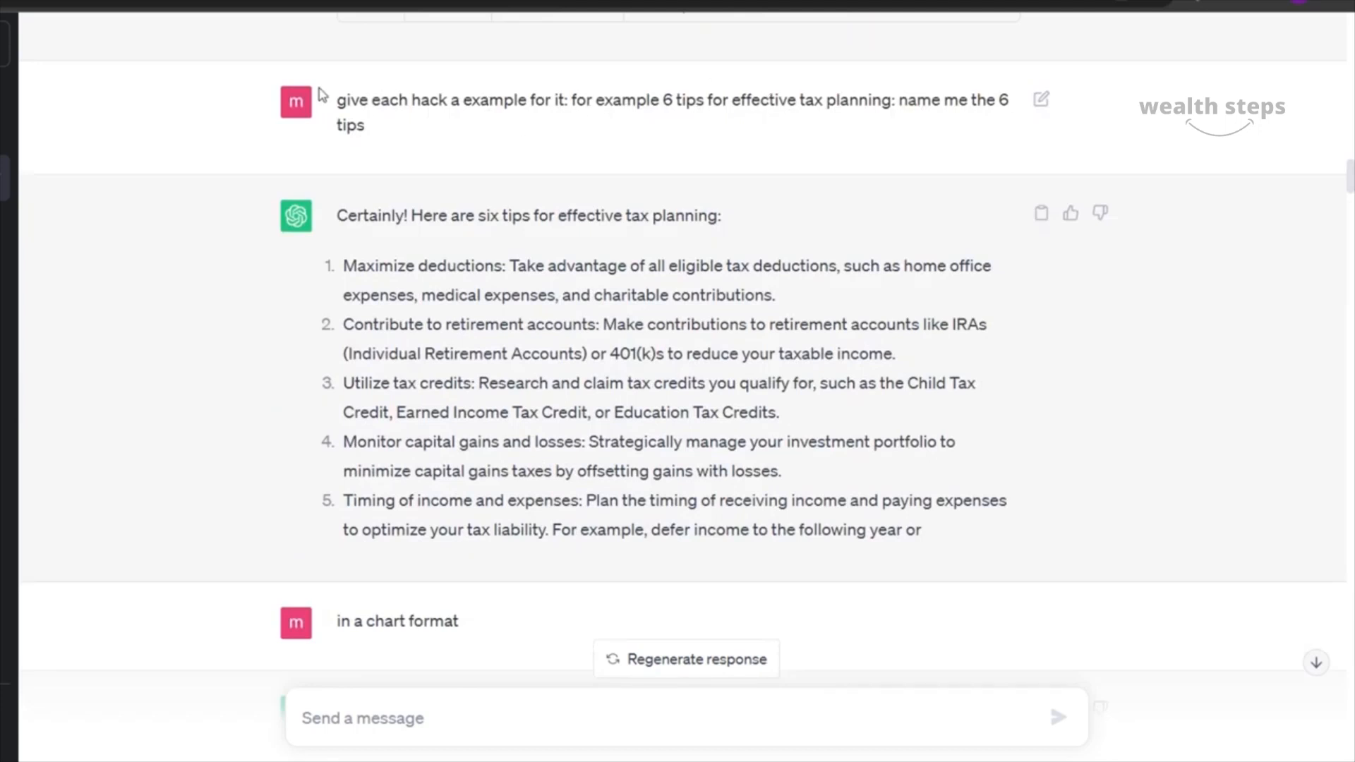
left_click_drag(376, 112, 387, 142)
scroll(472, 326, "down", 3)
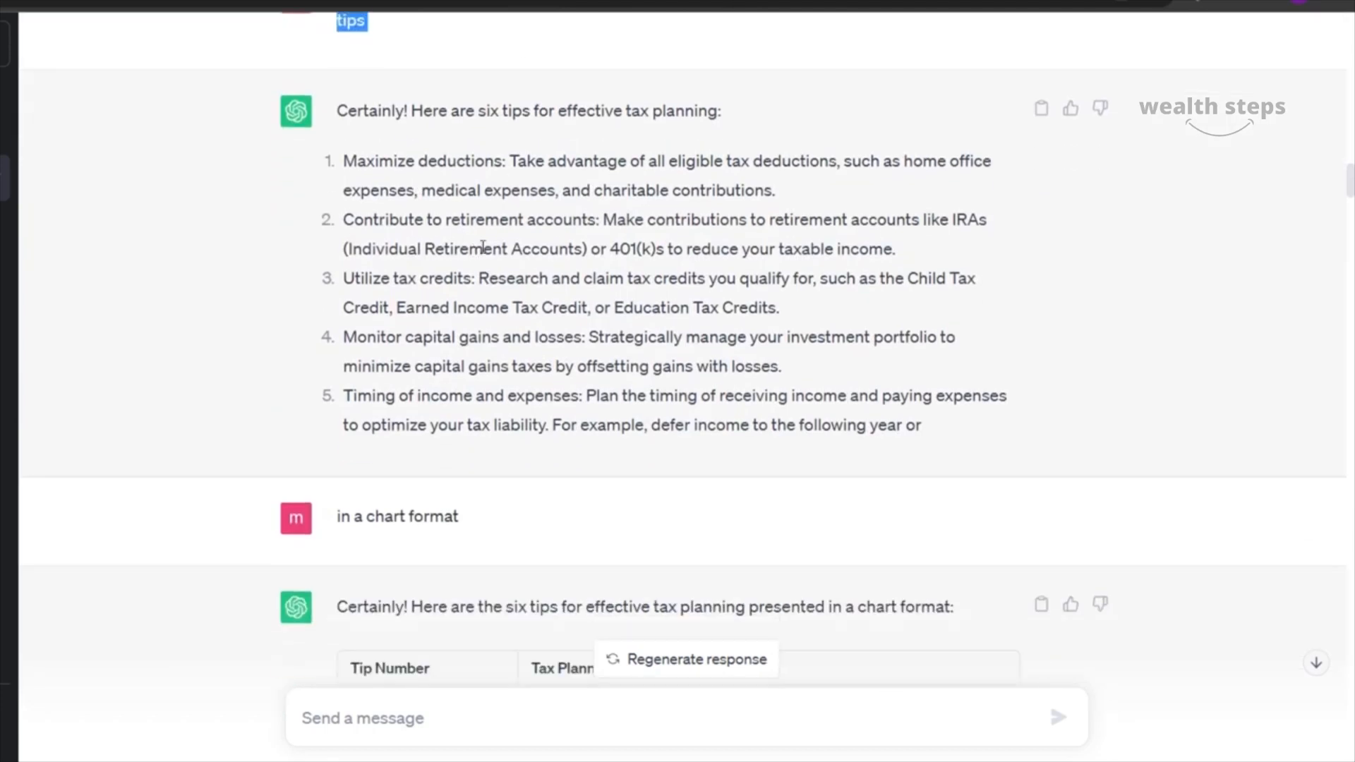
scroll(472, 326, "down", 1)
left_click_drag(331, 309, 477, 307)
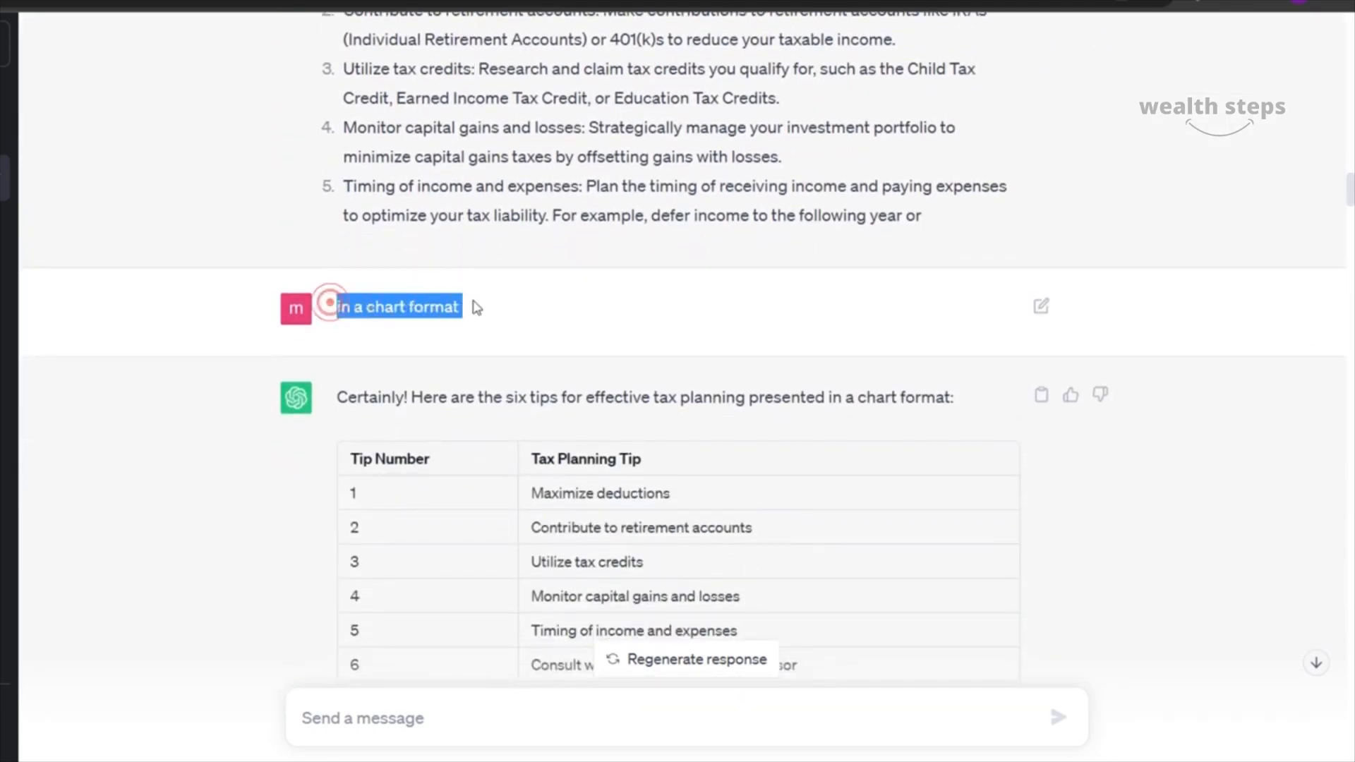
left_click(505, 311)
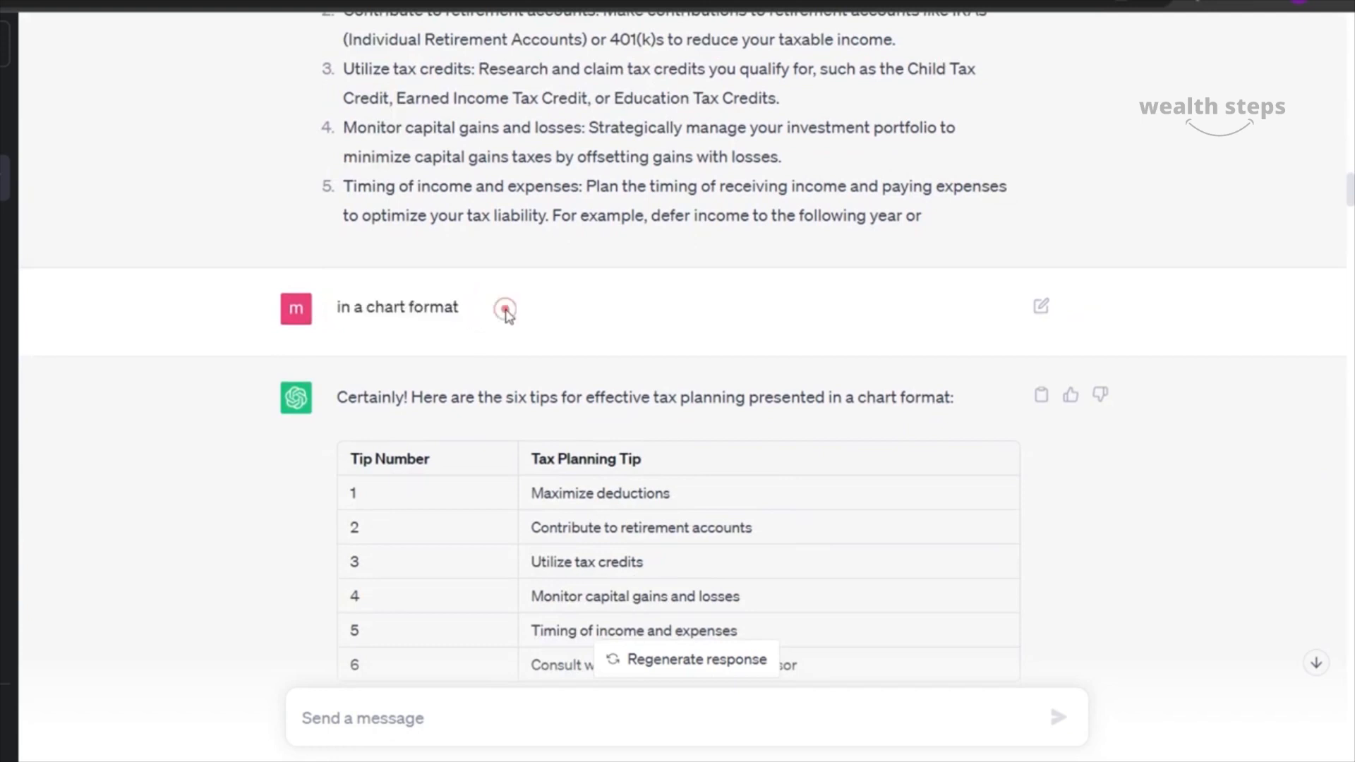
scroll(653, 289, "down", 4)
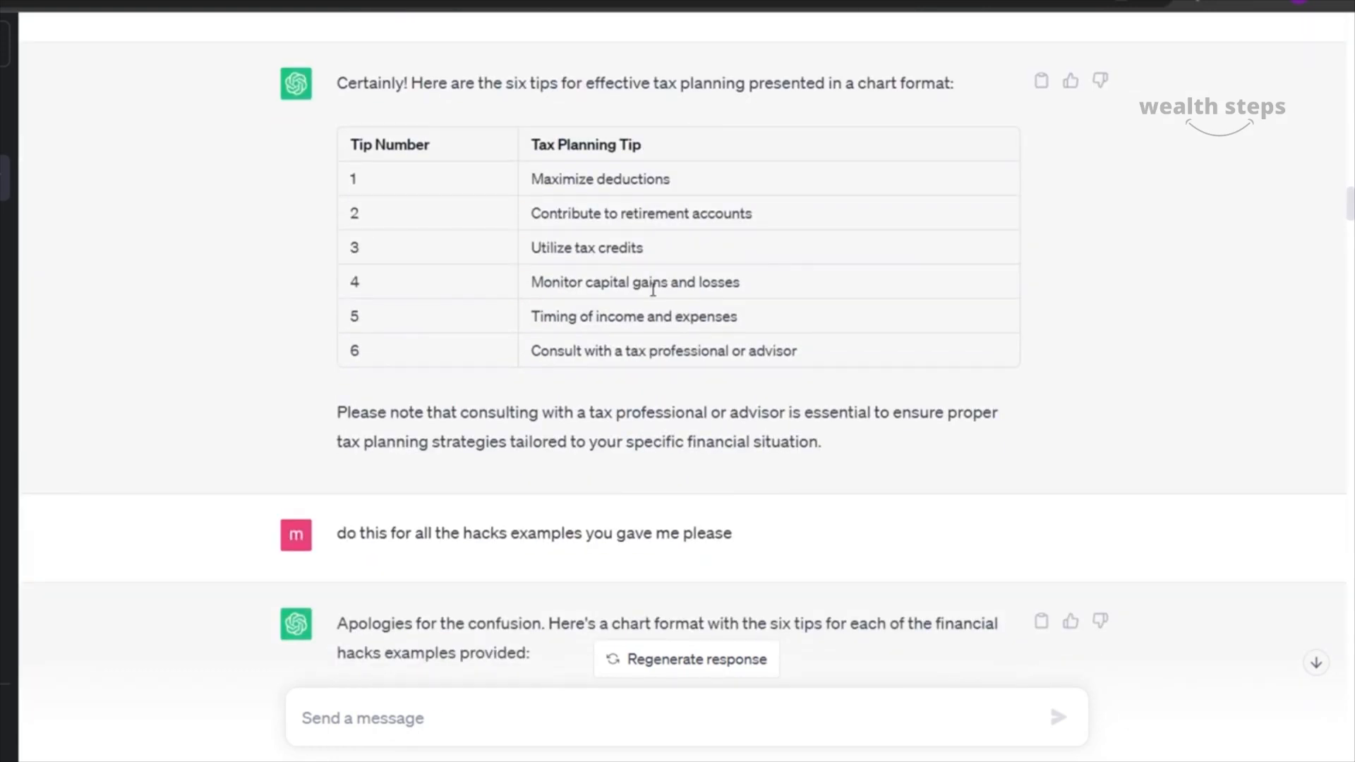
scroll(551, 254, "down", 5)
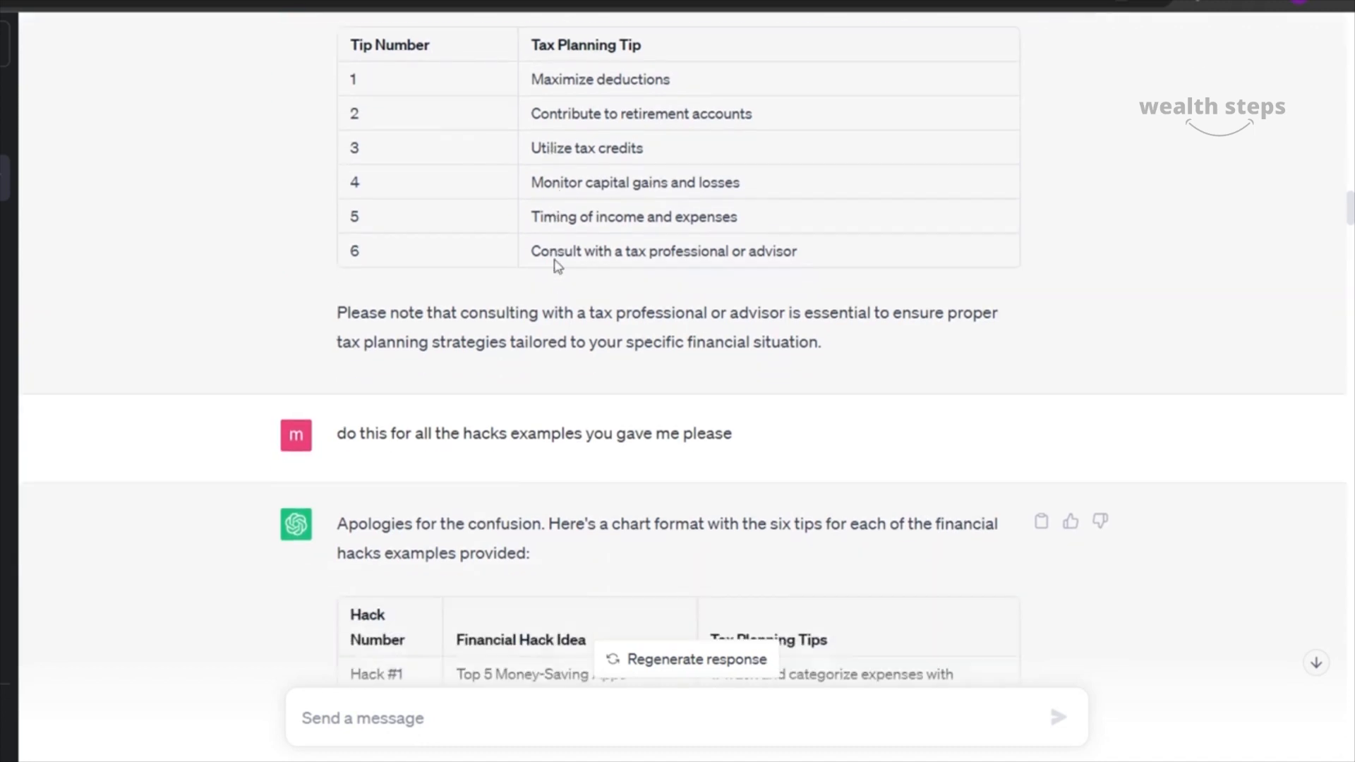
scroll(498, 277, "down", 10)
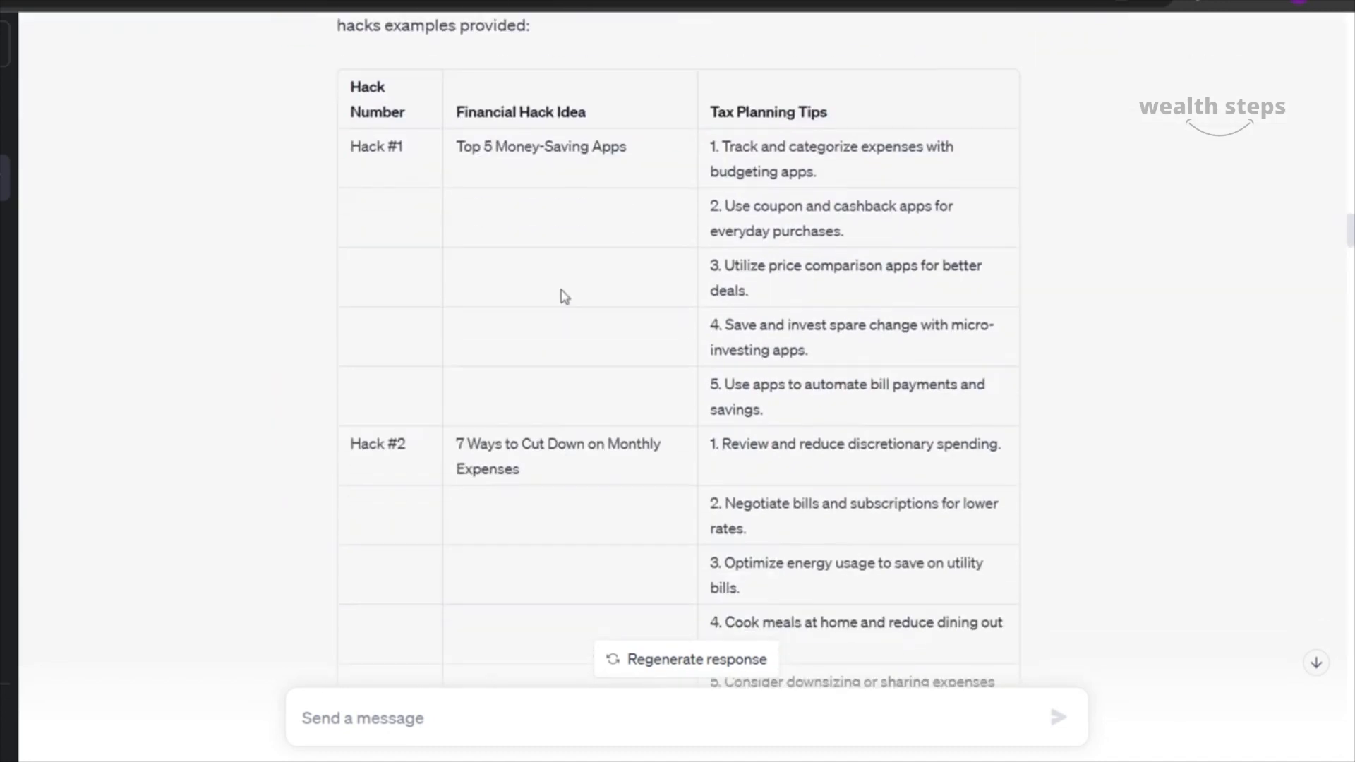
scroll(602, 294, "down", 5)
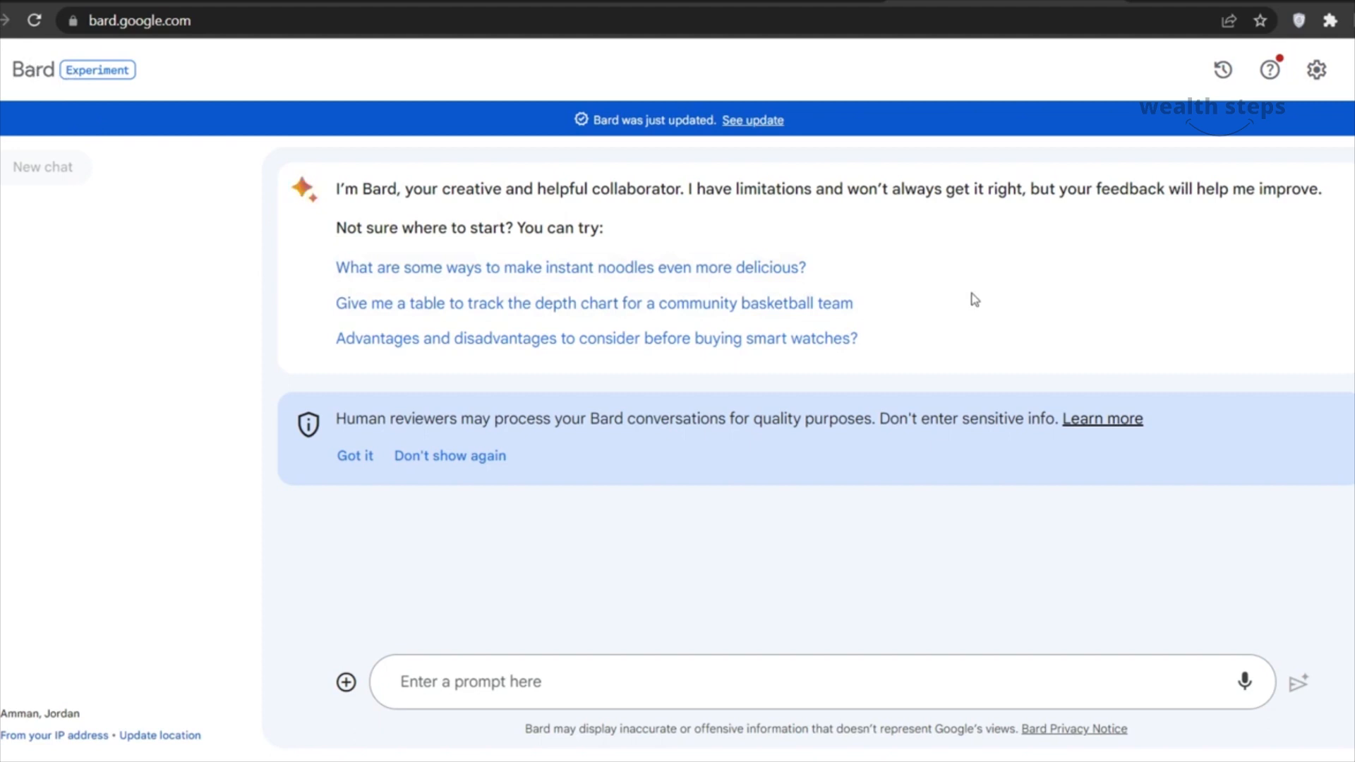
Submit the copied chart data to Bard with the question "Can you verify that the answers in this chart are up to date as of july 2023"
left_click(501, 679)
key("ctrl+v")
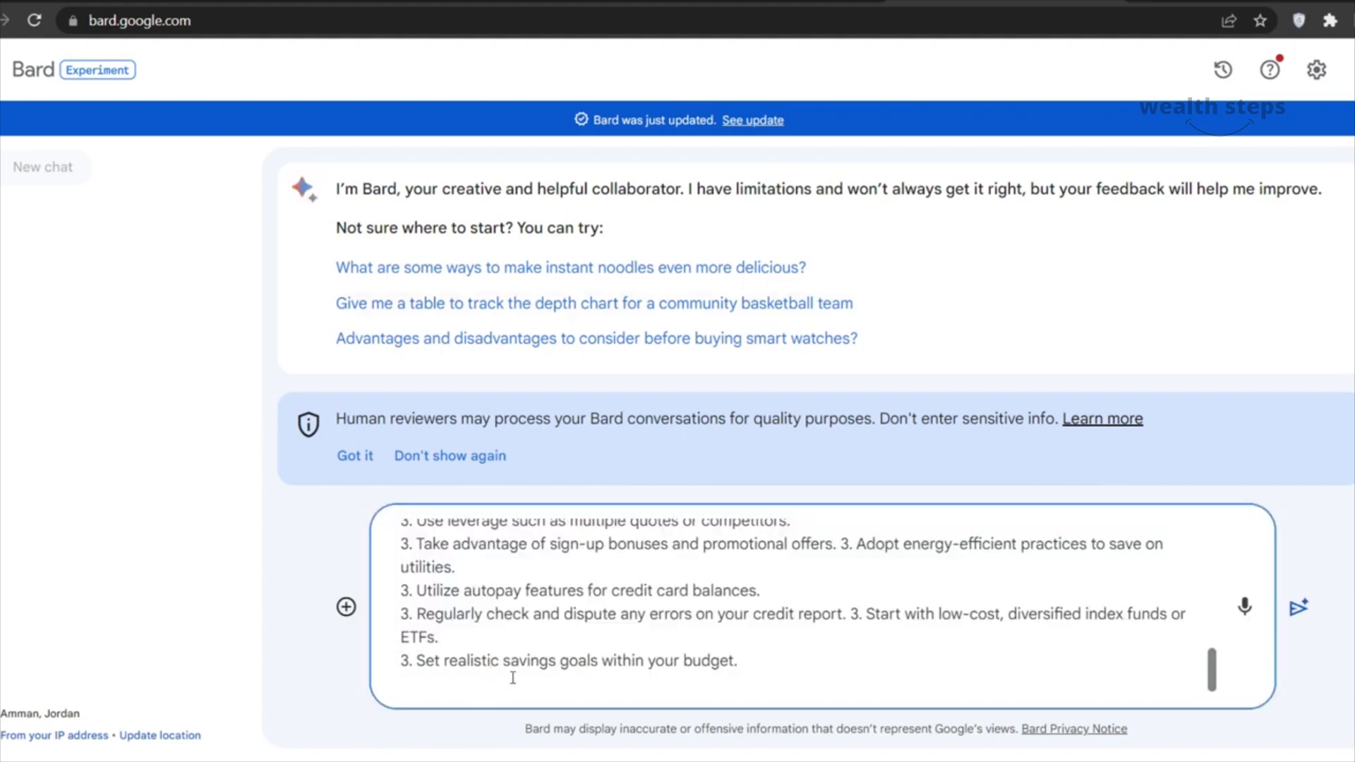
type("Can you verify that the answers in this chart are up to date as of july 2023")
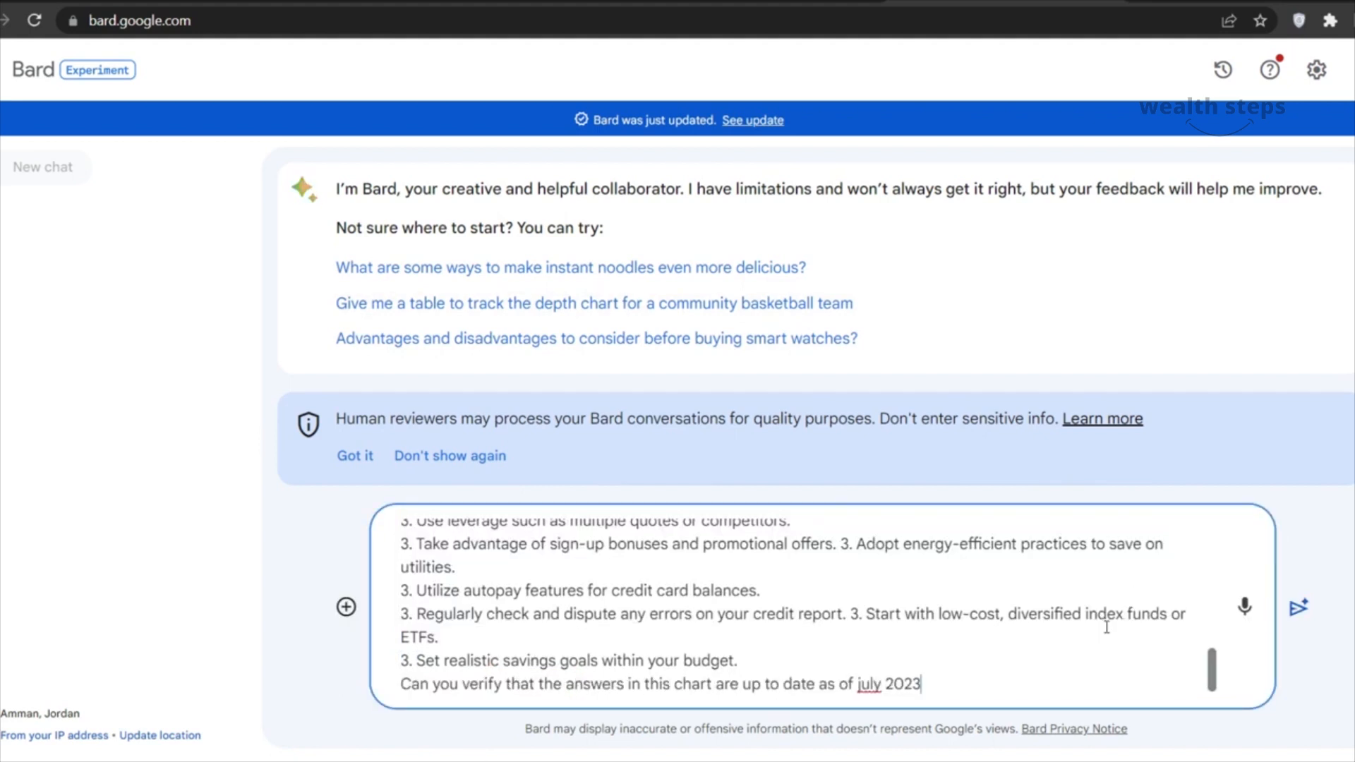
left_click(1298, 606)
Read Bard's reply on whether the chart's answers are current
scroll(1303, 296, "down", 4)
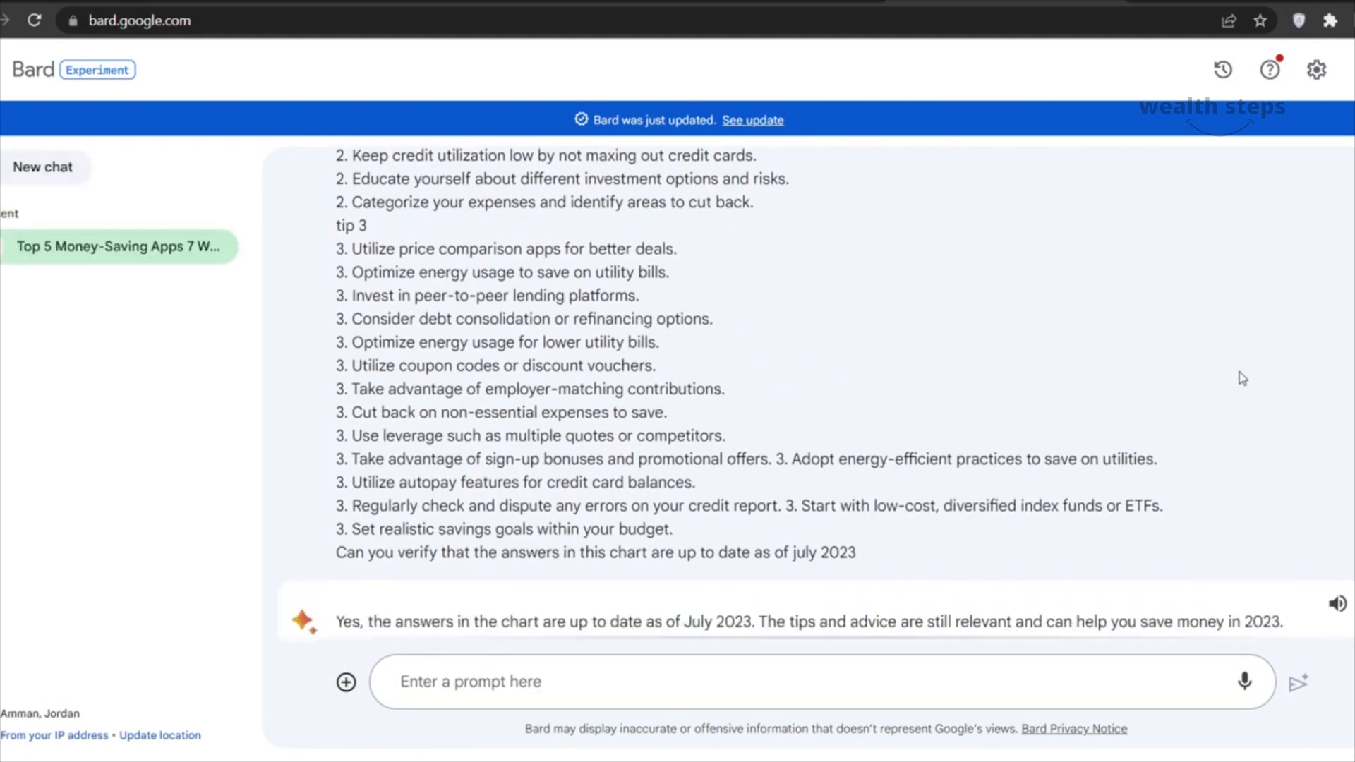
scroll(1239, 372, "up", 15)
scroll(1176, 299, "down", 15)
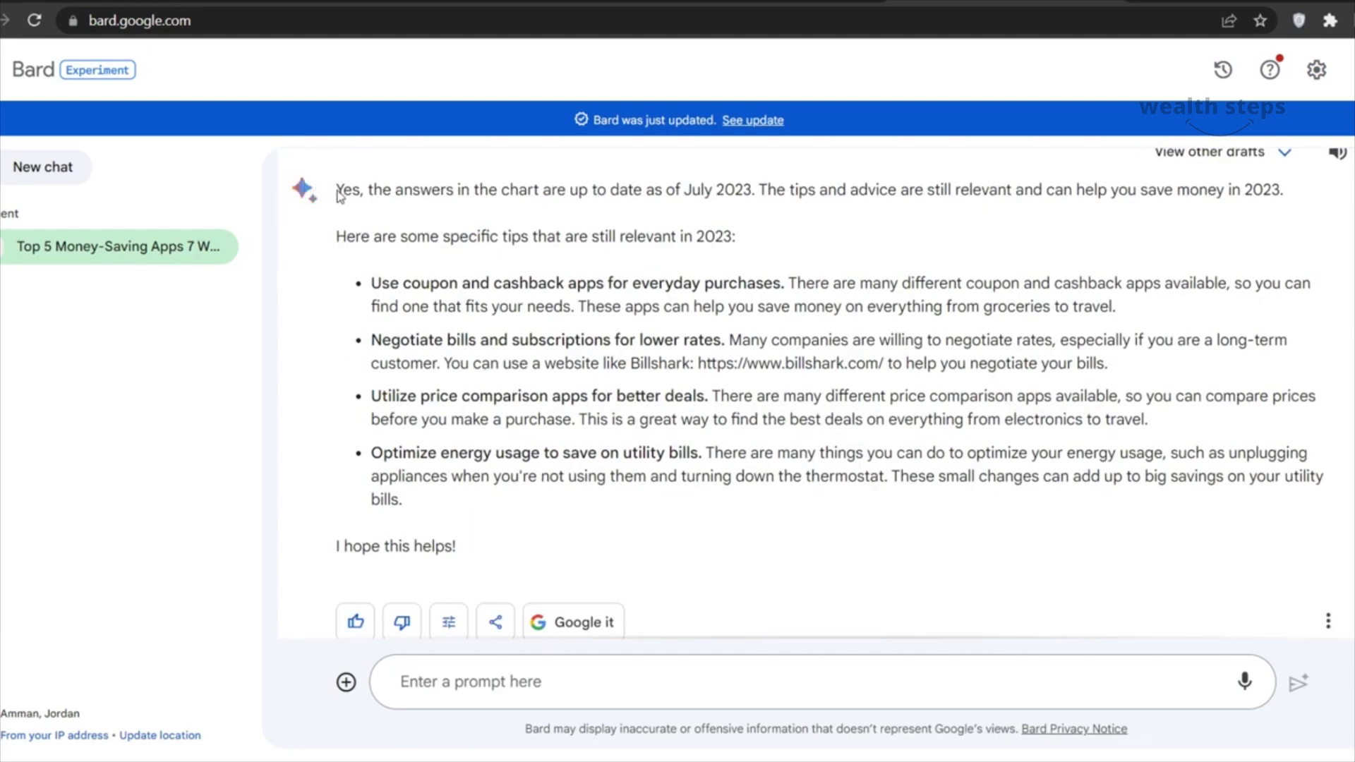
left_click_drag(338, 195, 1291, 188)
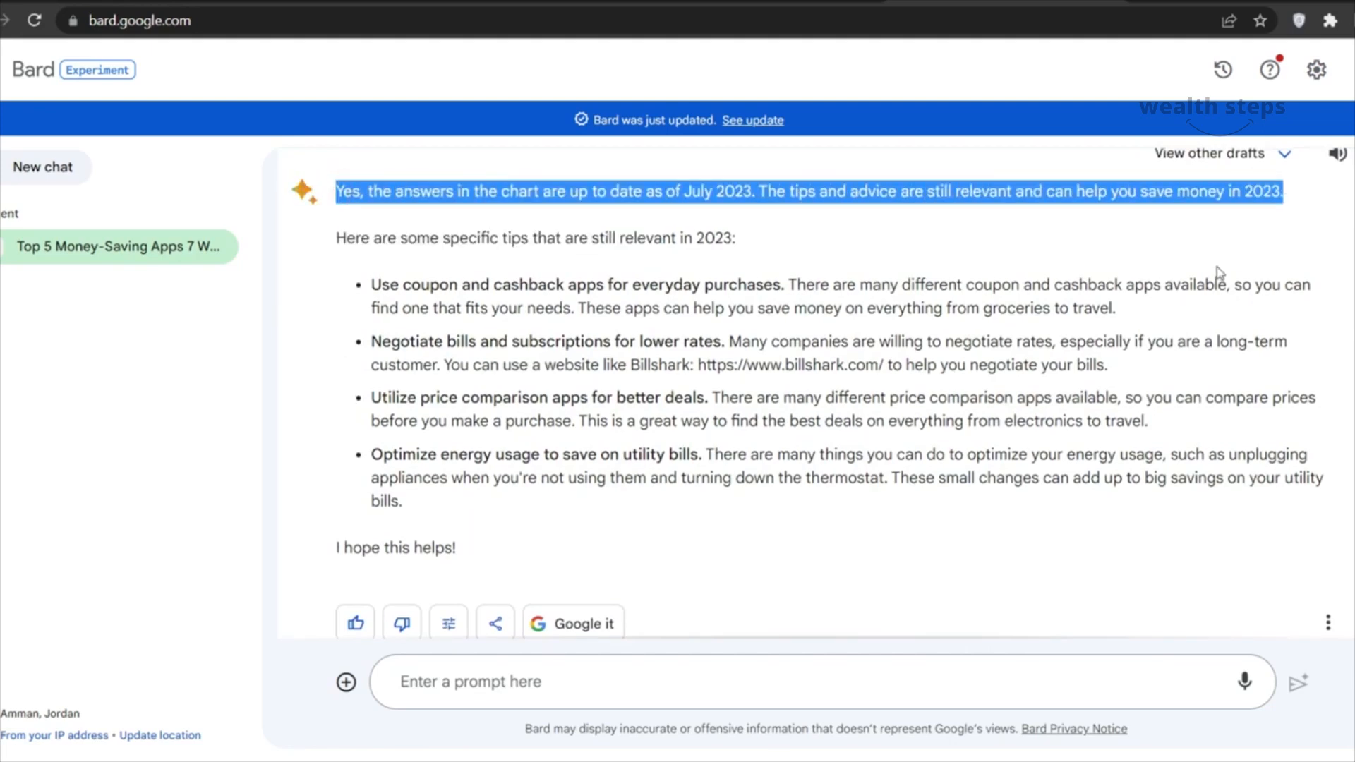
scroll(1216, 268, "up", 3)
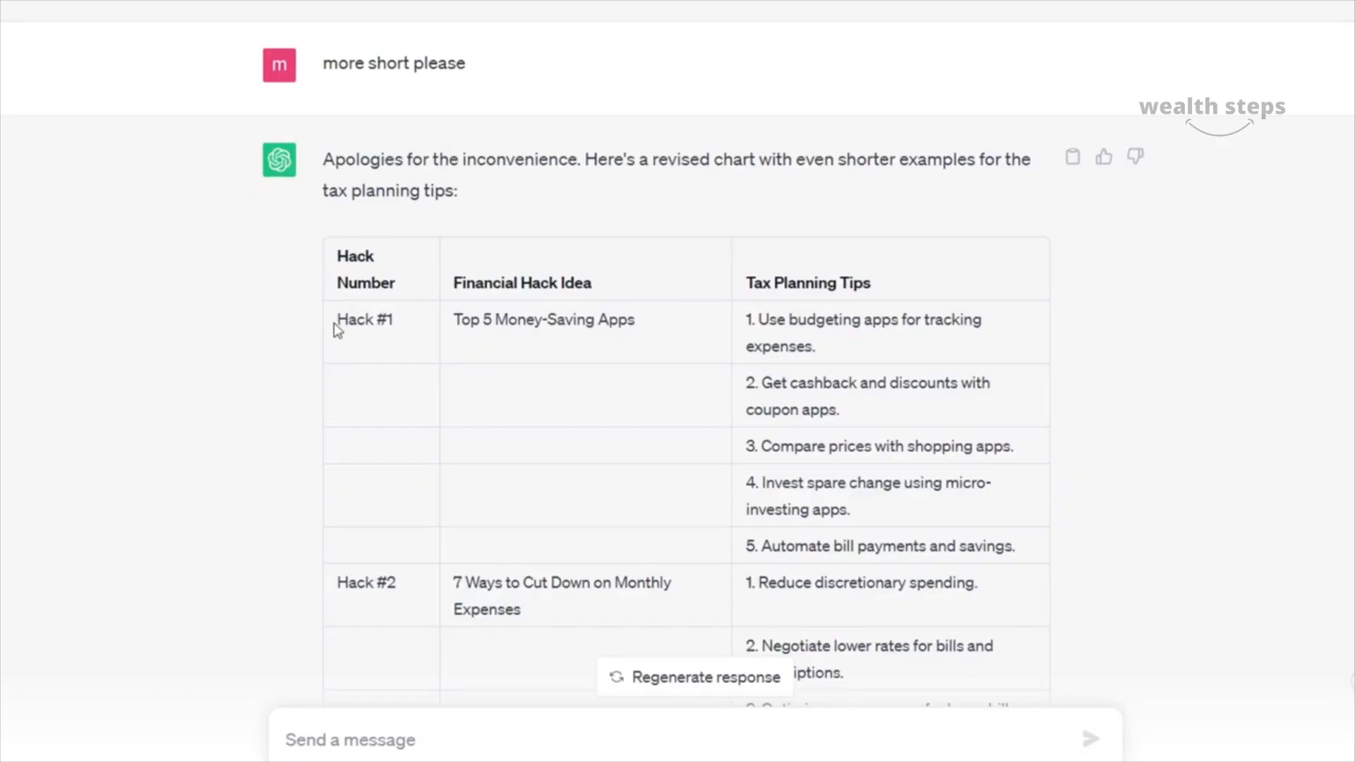
Review the shortened hacks chart in ChatGPT and the table of hacks with three tips each in the Excel workbook
left_click_drag(333, 323, 976, 467)
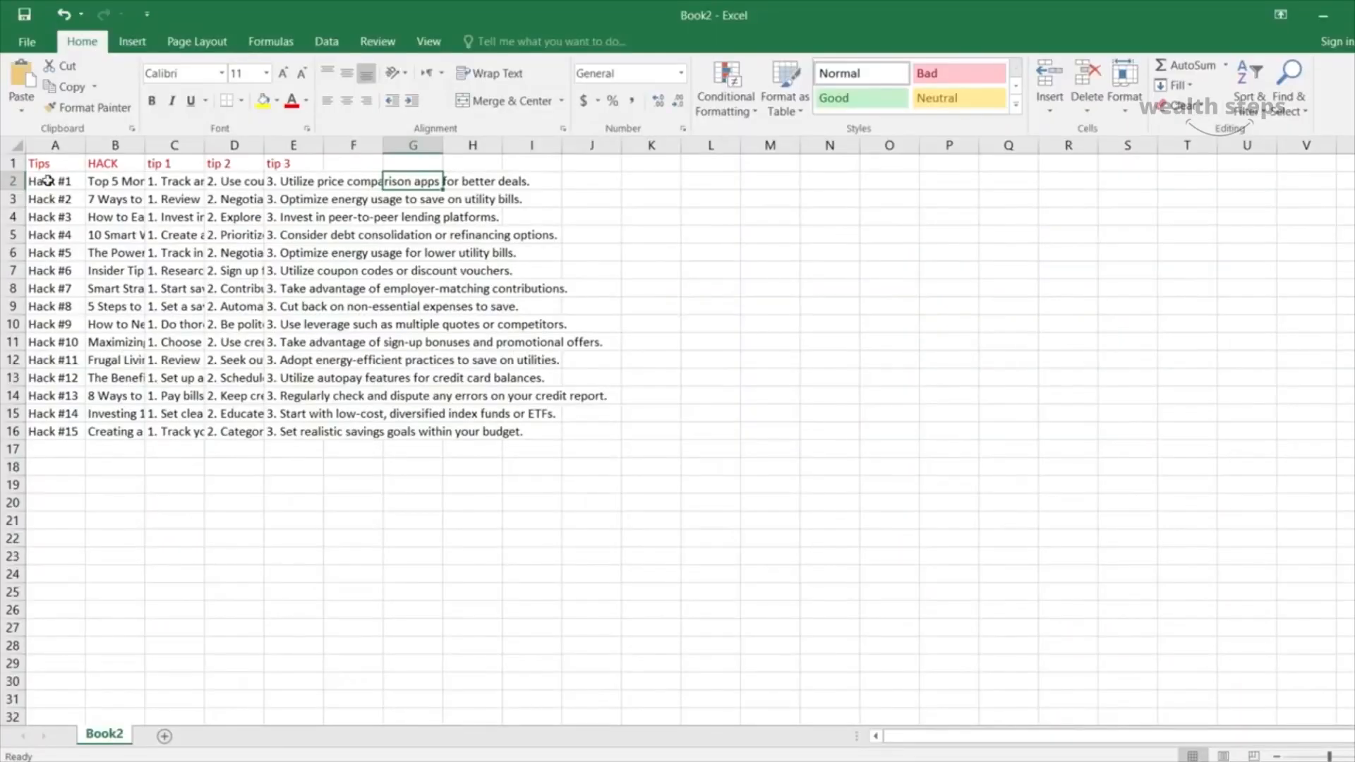
left_click_drag(39, 163, 546, 463)
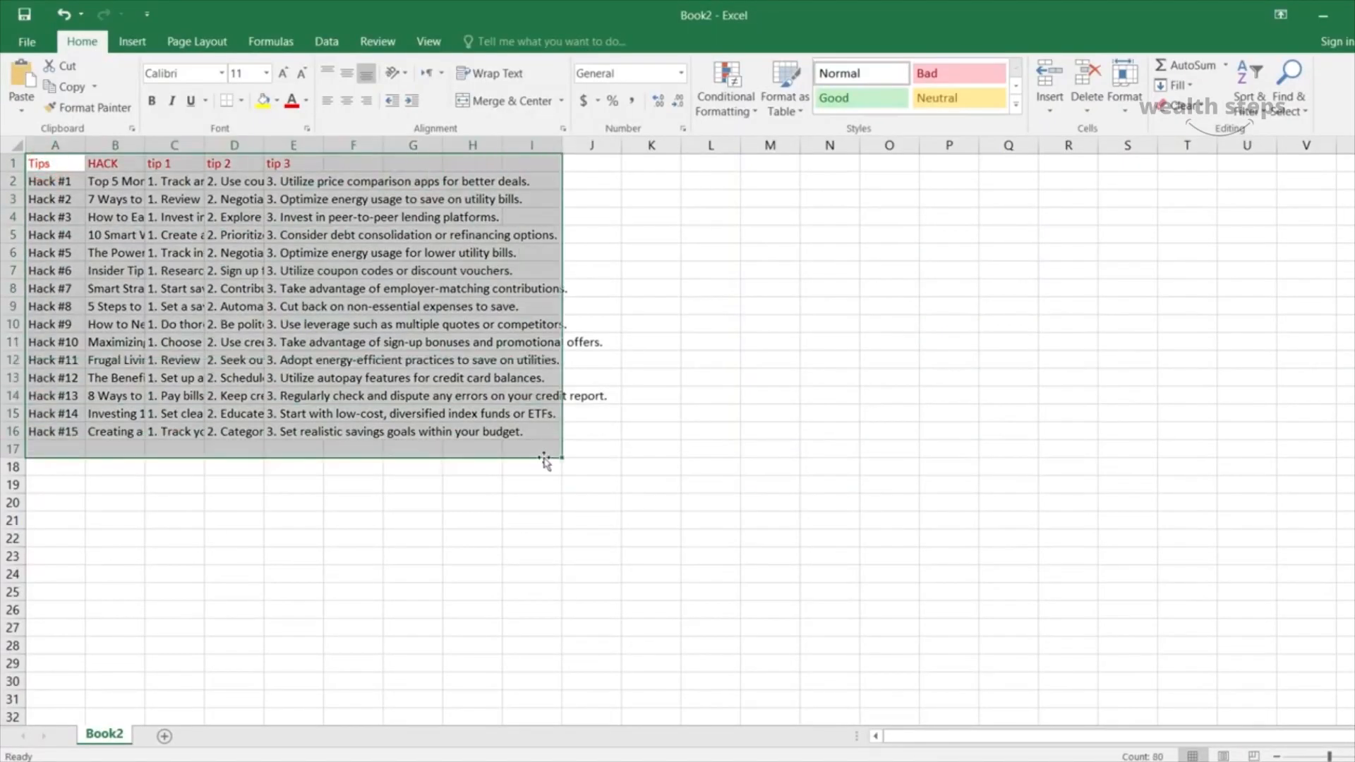
left_click(685, 394)
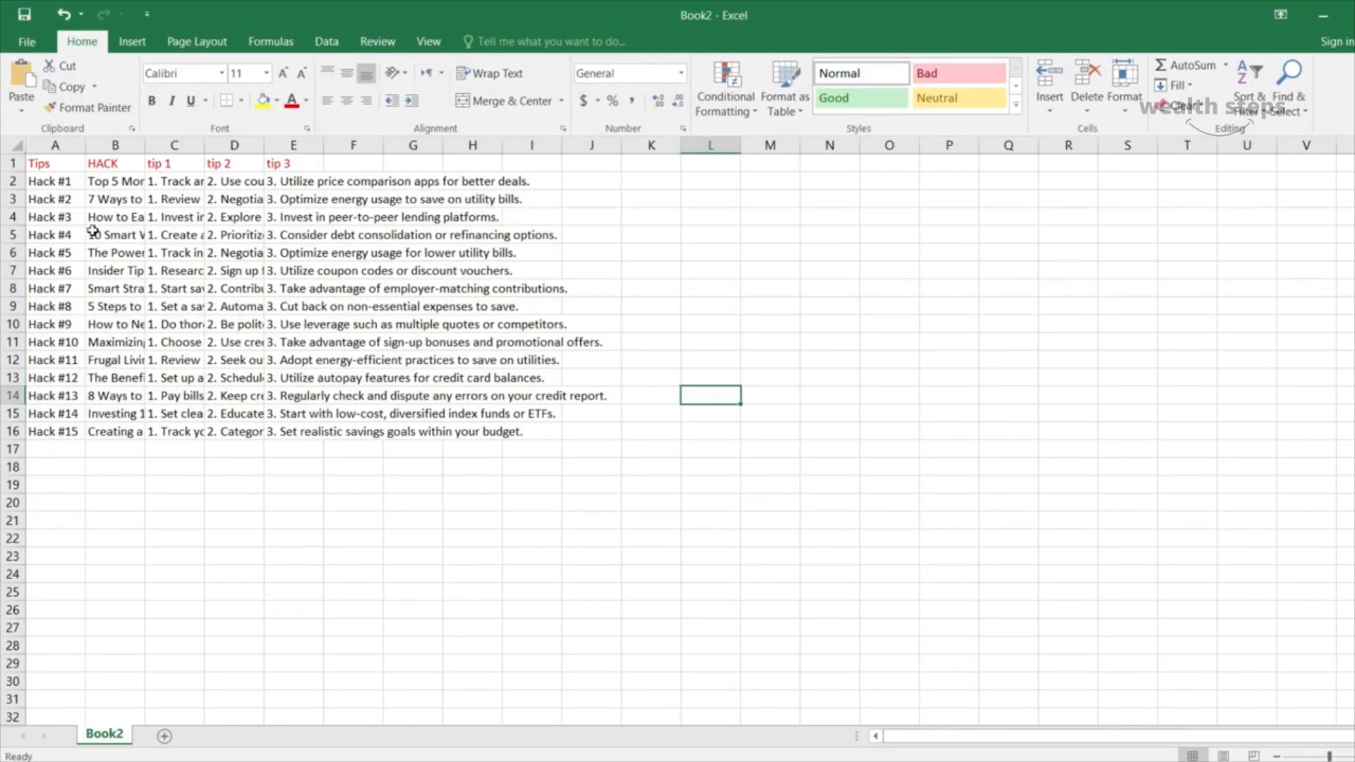
Save the Book2 workbook to the computer as a CSV (Comma delimited) file
left_click(27, 41)
left_click(77, 209)
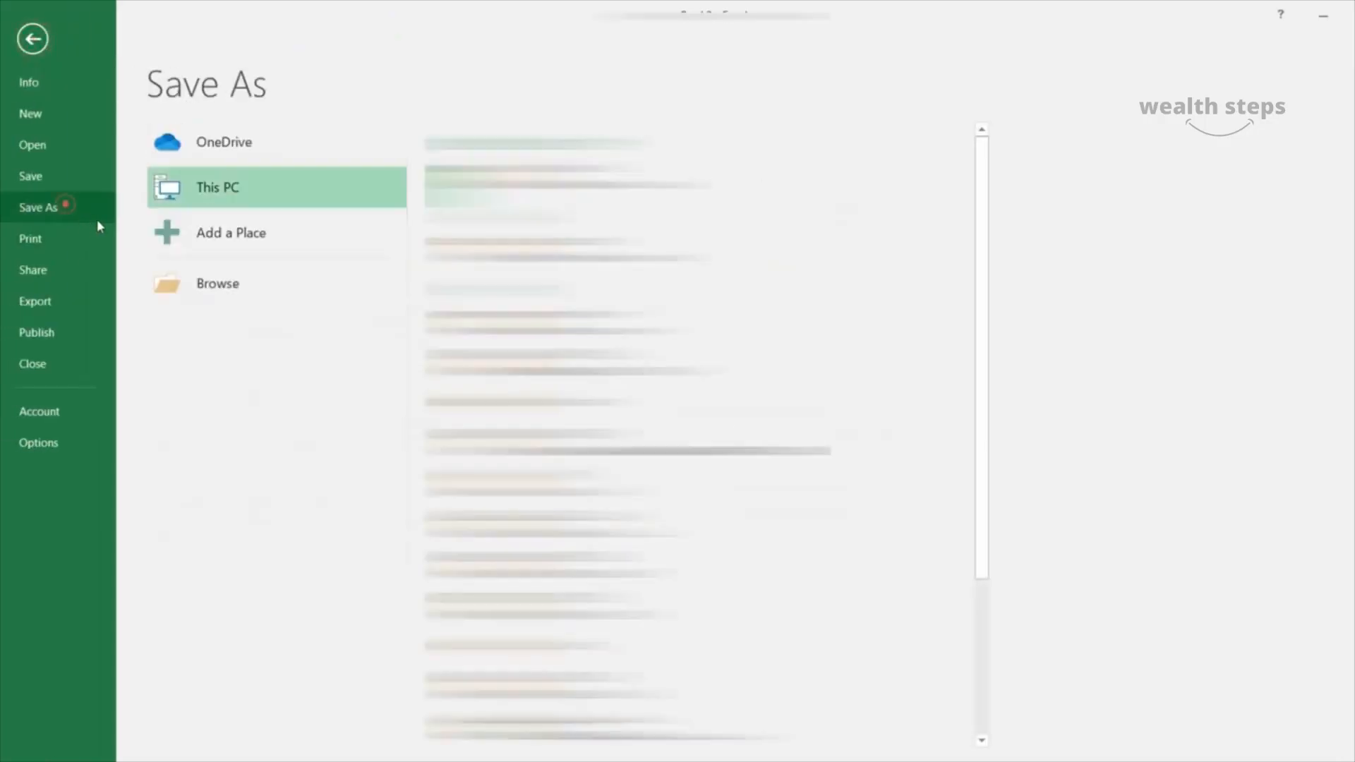
left_click(295, 290)
left_click(372, 340)
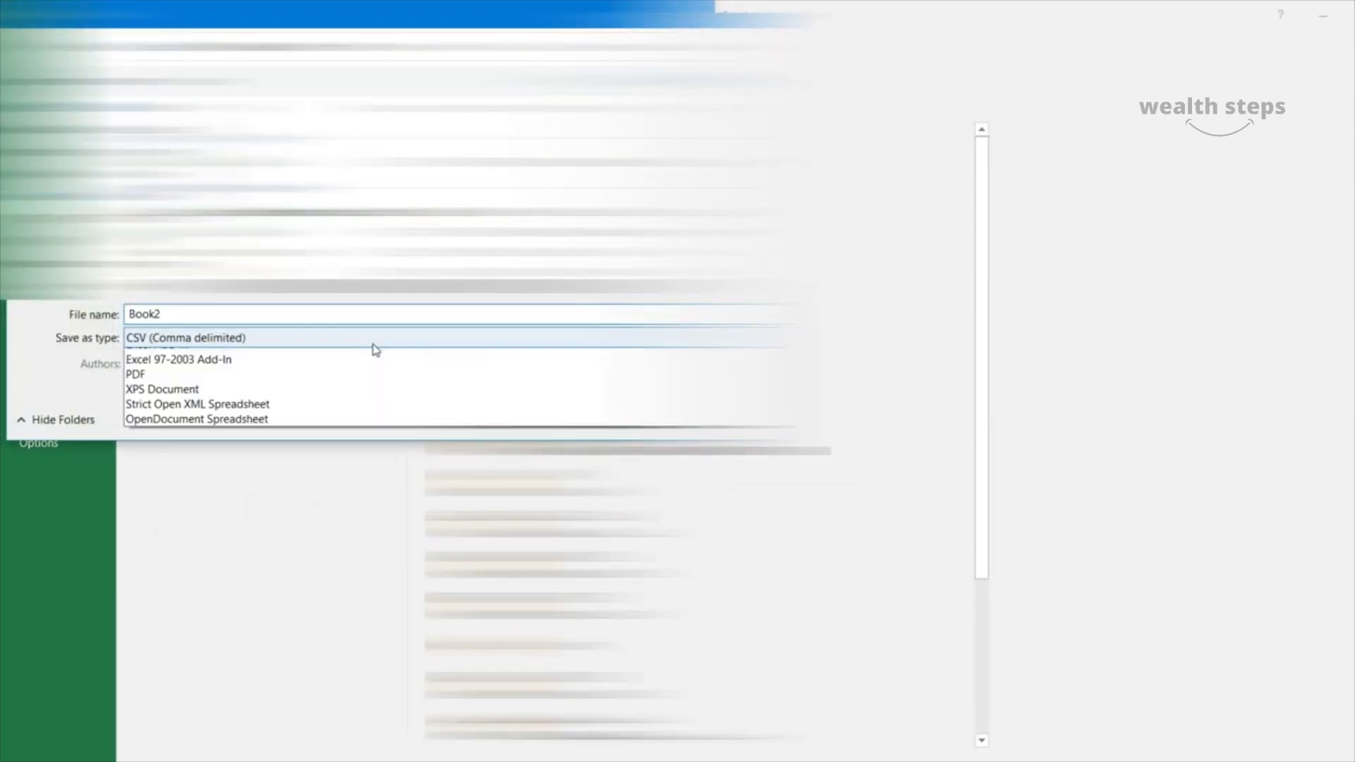
left_click(193, 564)
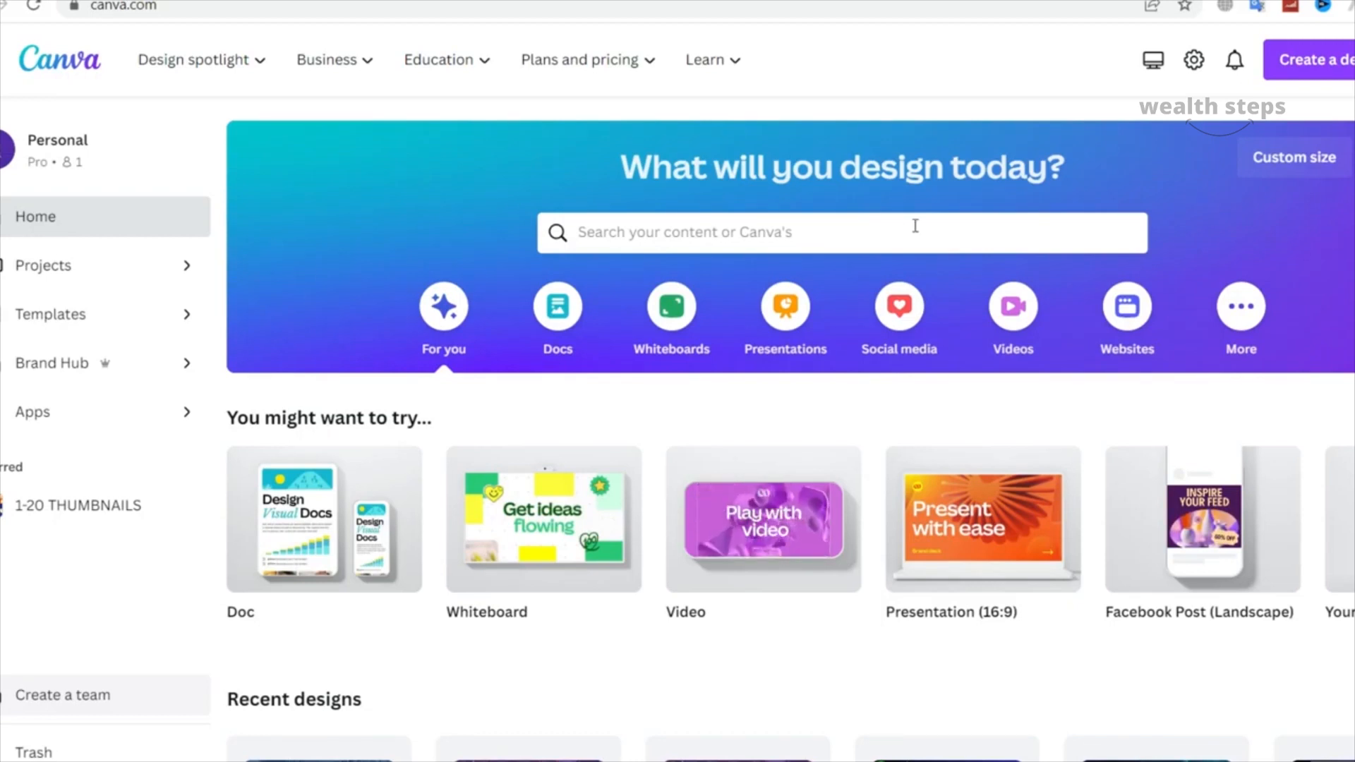
Switch to Canva, search for "youtube shorts" and create a blank YouTube Shorts design
left_click(789, 233)
type("youtube shorts")
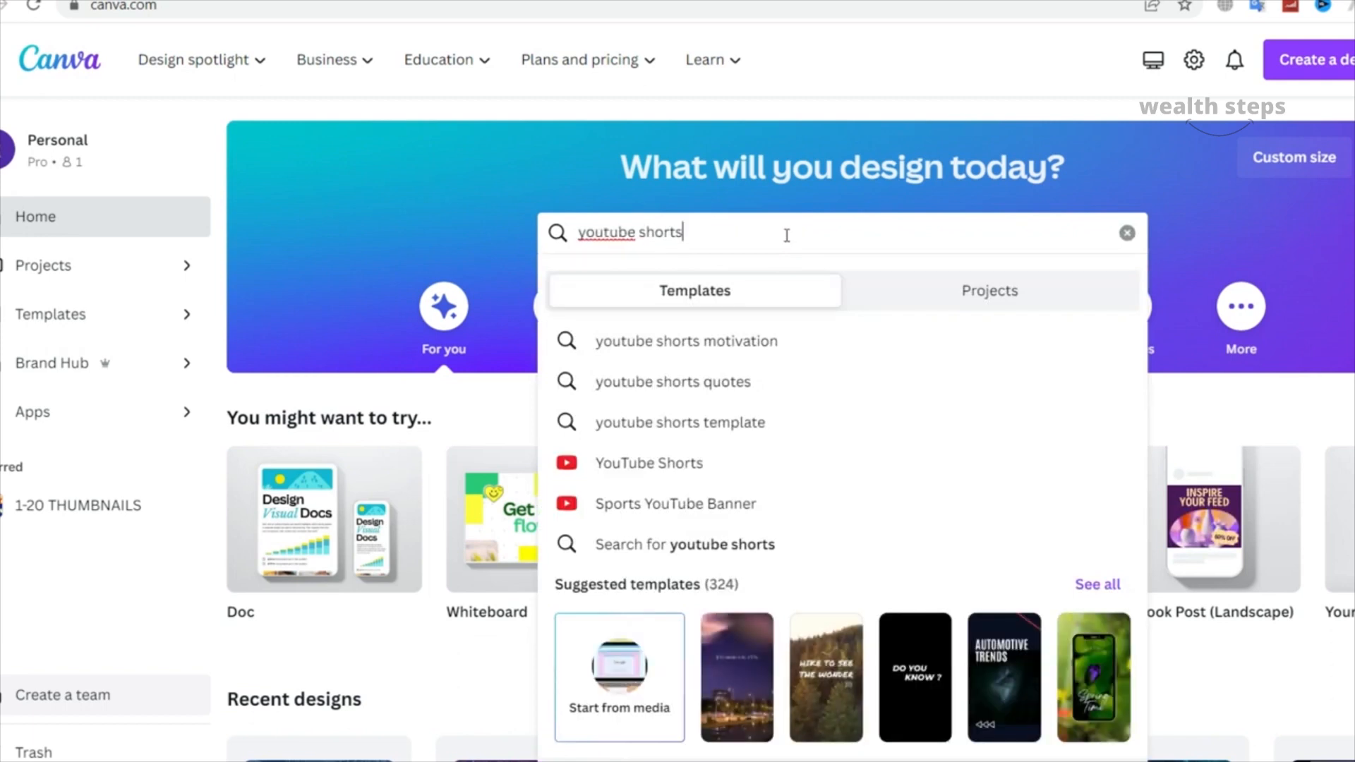
left_click(726, 467)
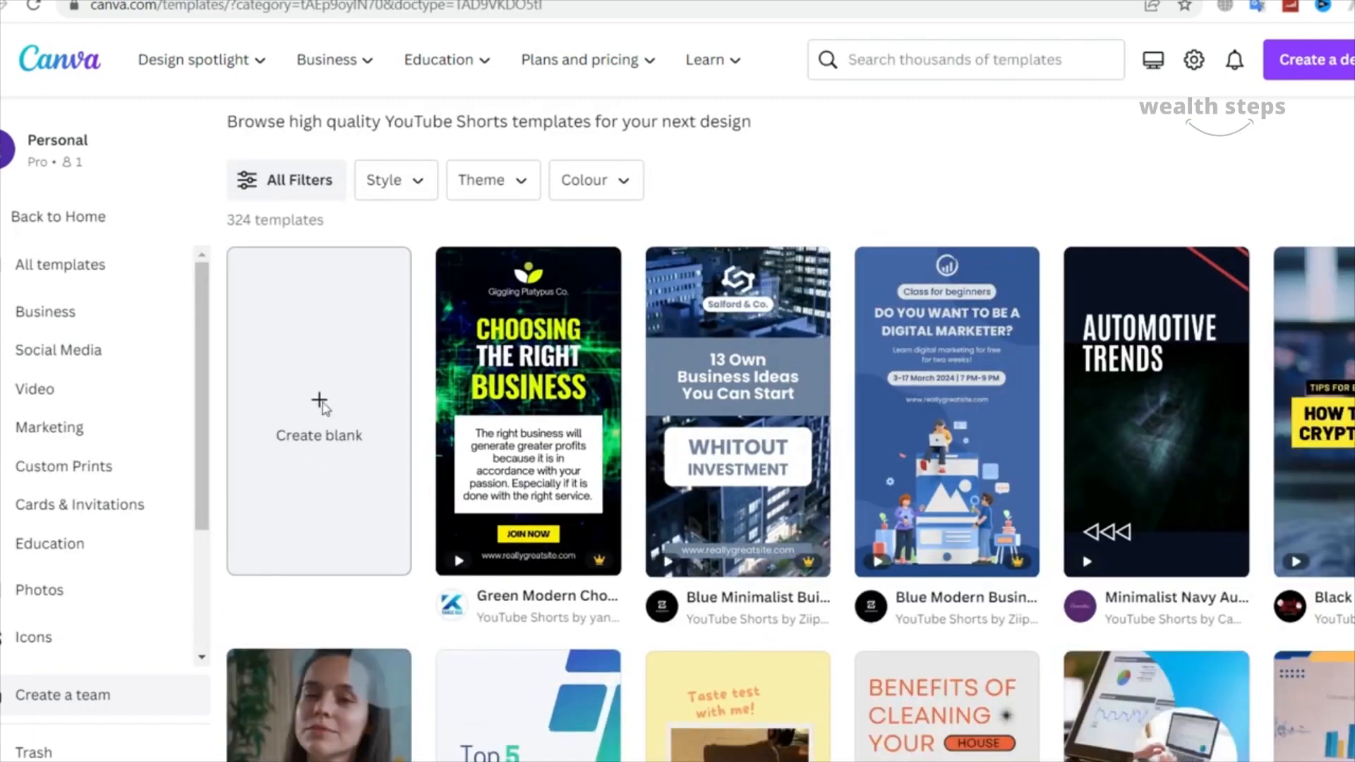
left_click(318, 401)
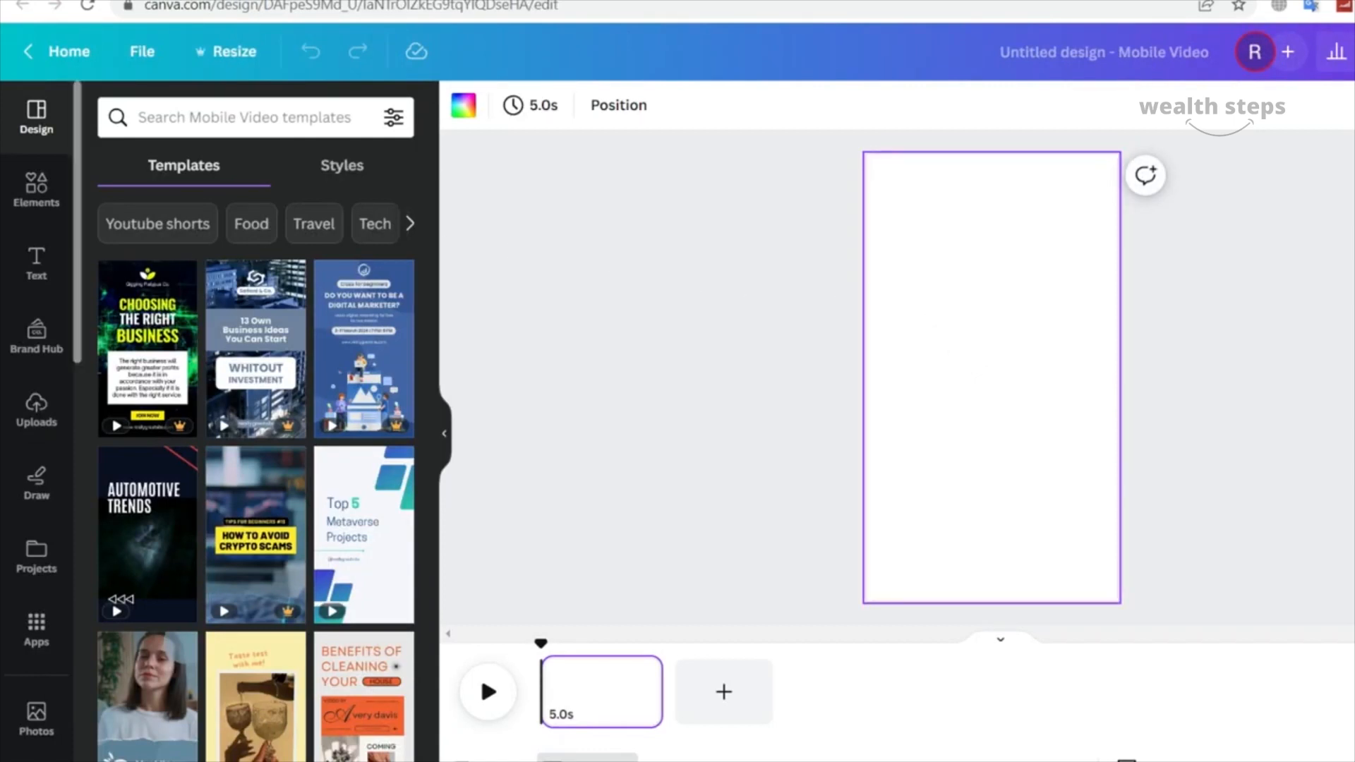
Start a bulk creation for the blank design and upload the CSV file of hacks and tips as its data
left_click(25, 641)
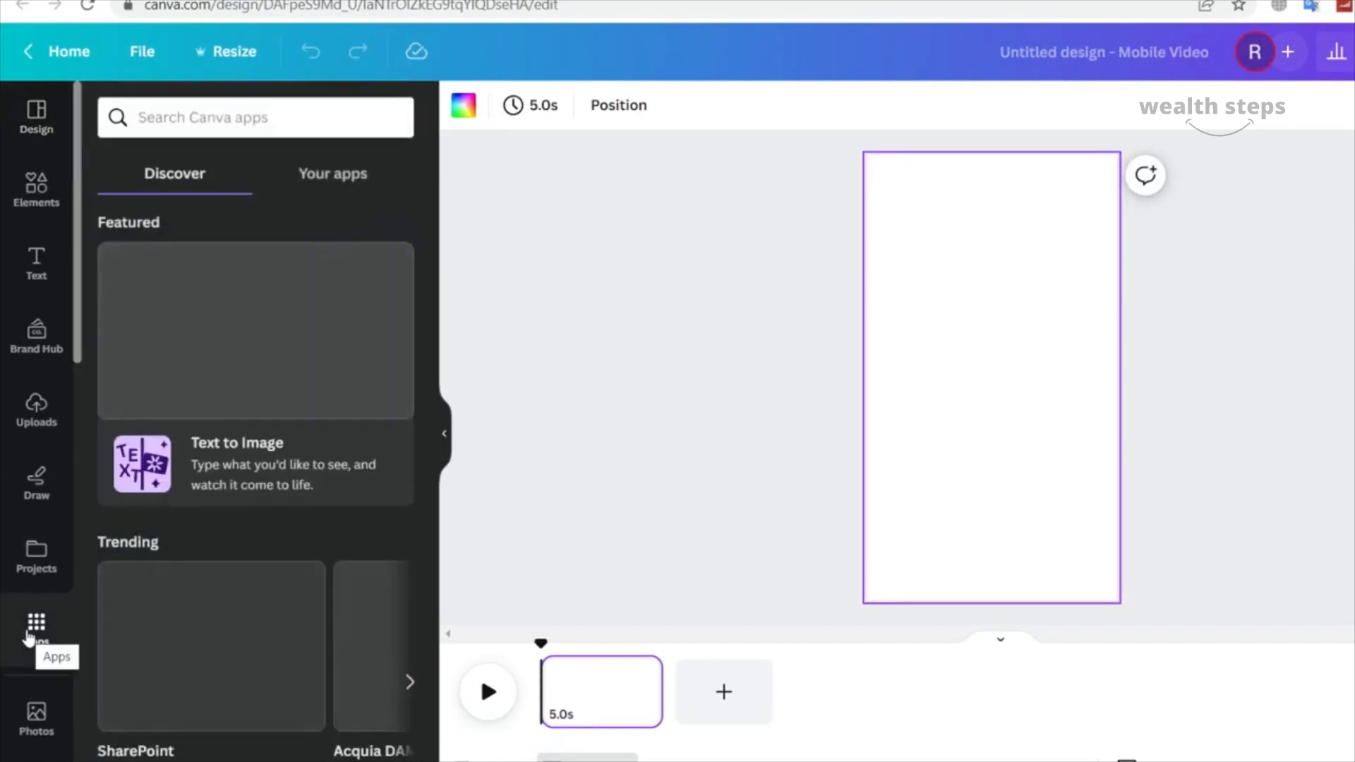
left_click(284, 429)
left_click(257, 613)
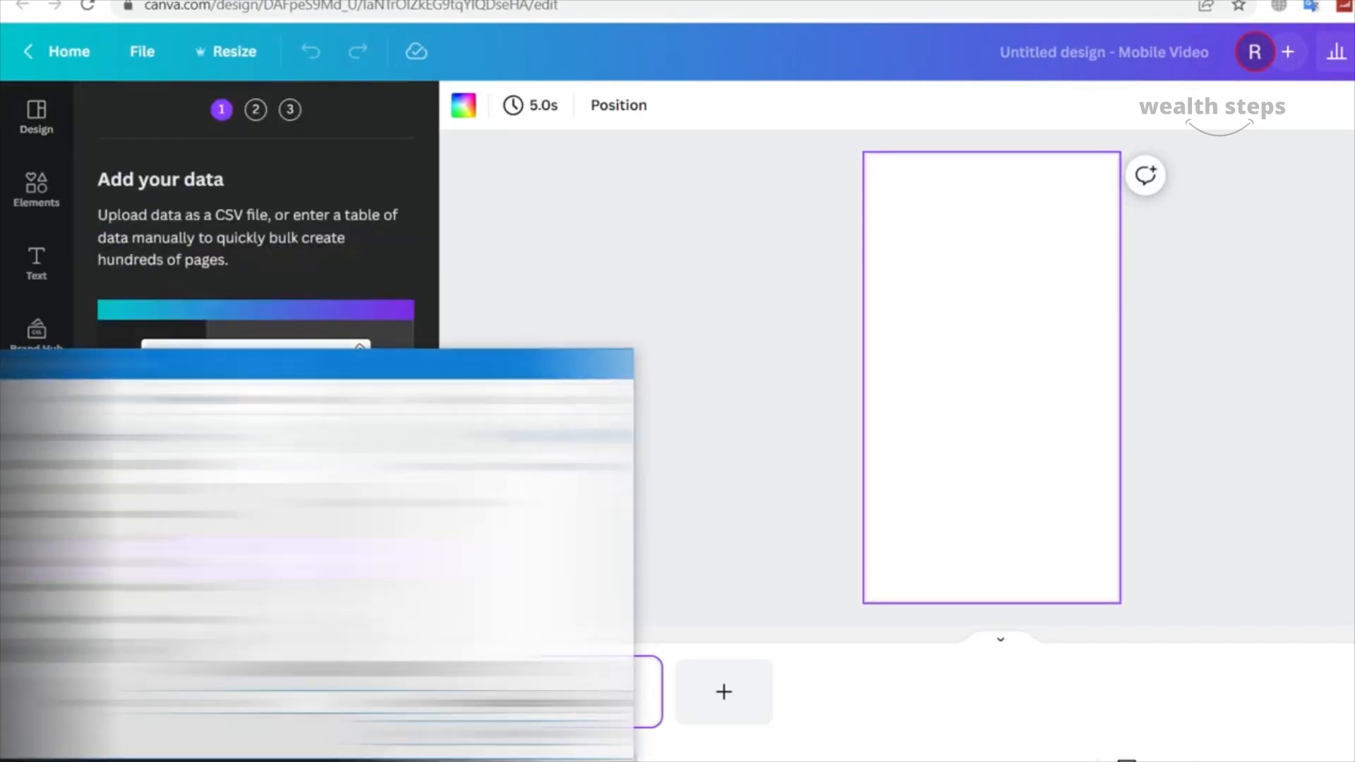
double_click(296, 510)
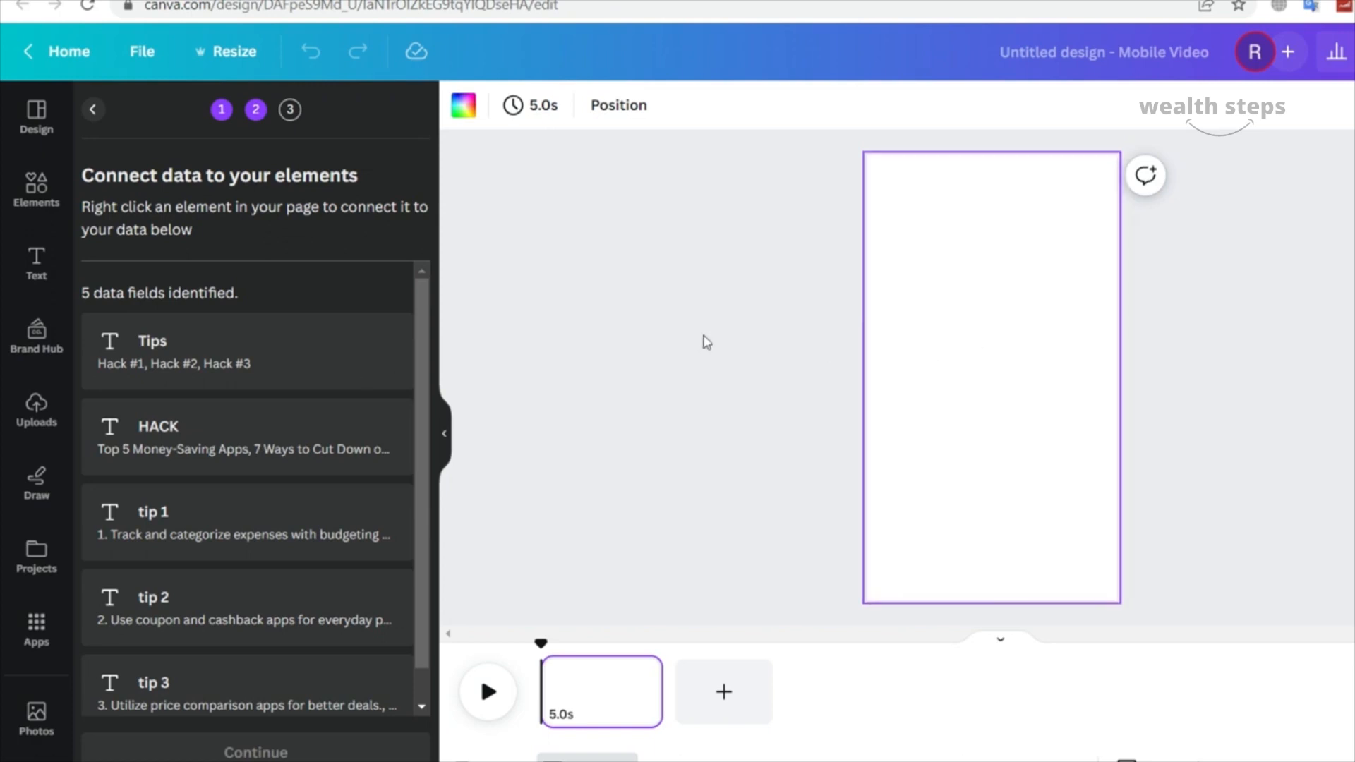
Search the elements library for "money" and place the 13-second video of falling dollar bills on the blank page
left_click(39, 201)
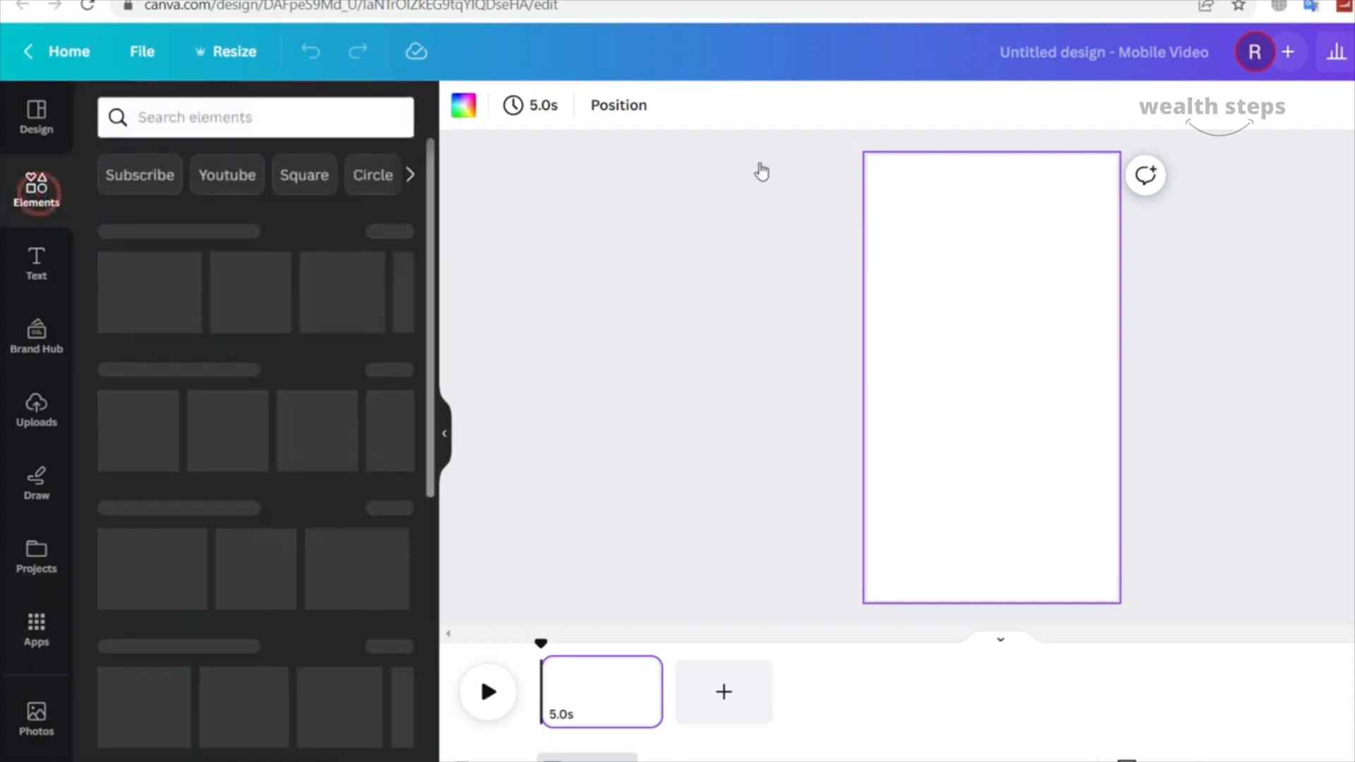
left_click(280, 113)
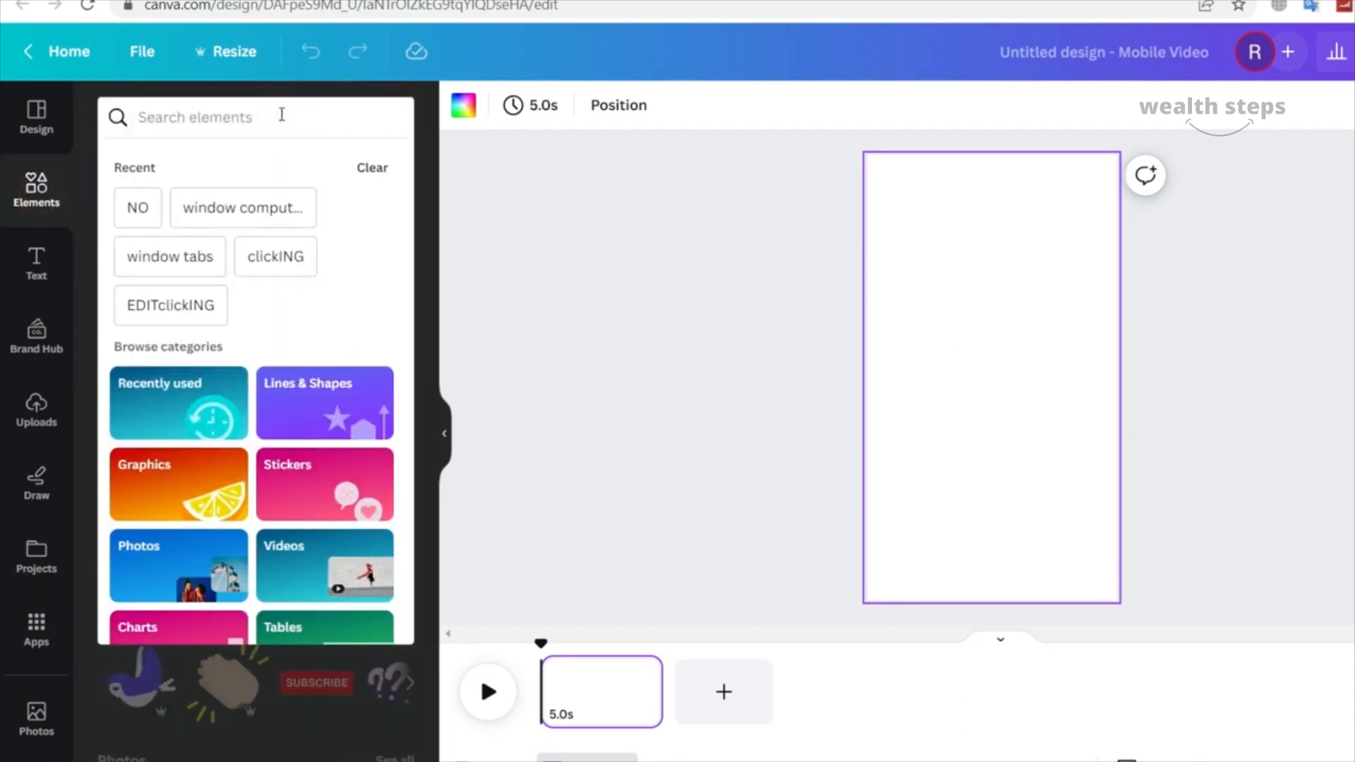
type("money")
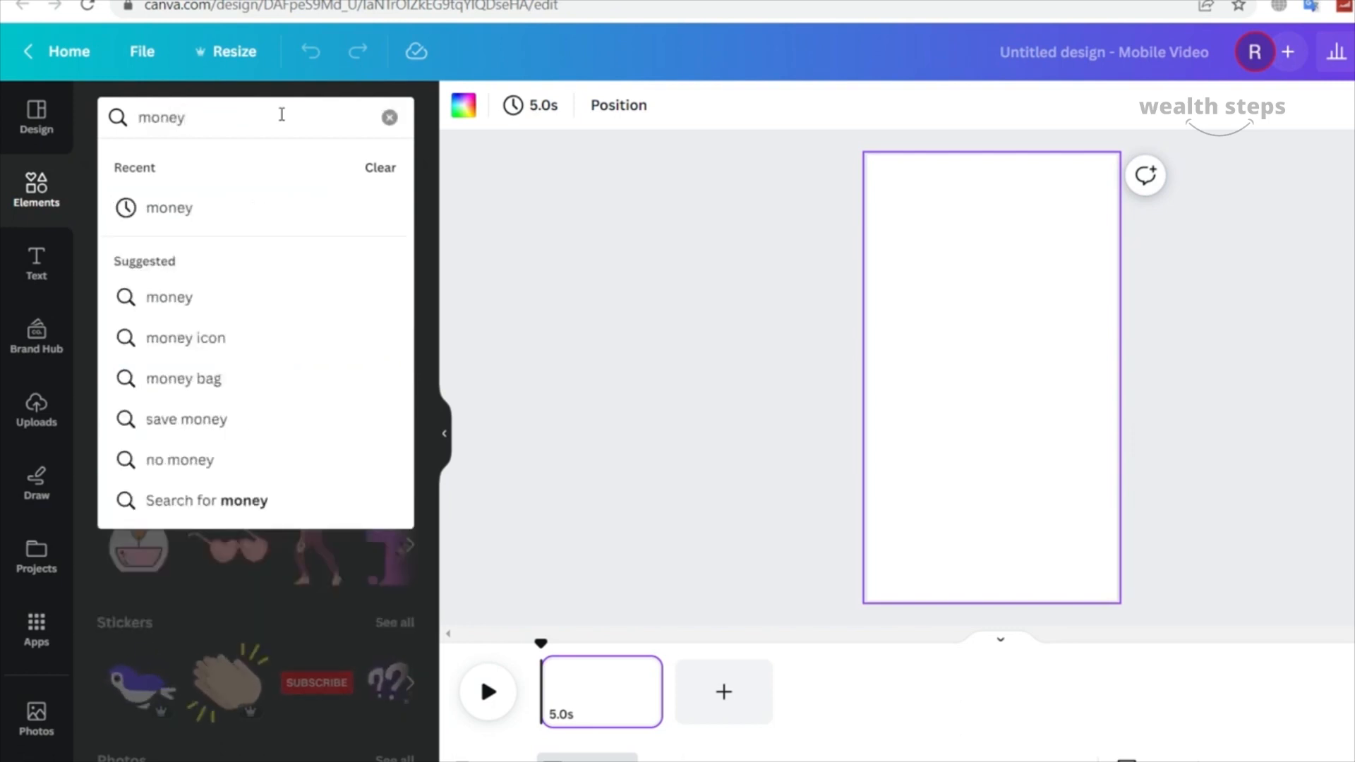
key("Return")
scroll(319, 403, "down", 5)
left_click(173, 317)
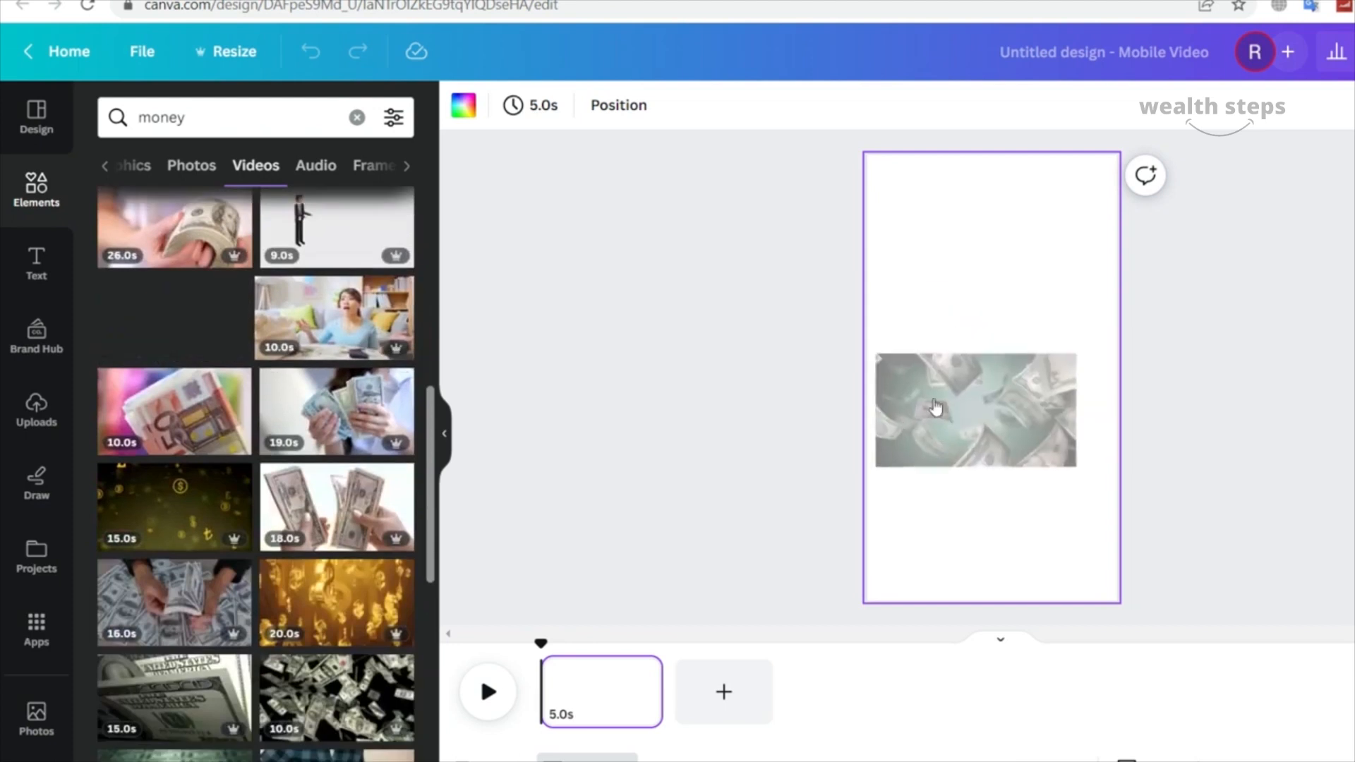
Make the money video fill the whole page and trim its duration to 10.0 seconds
left_click(1008, 302)
left_click(1125, 587)
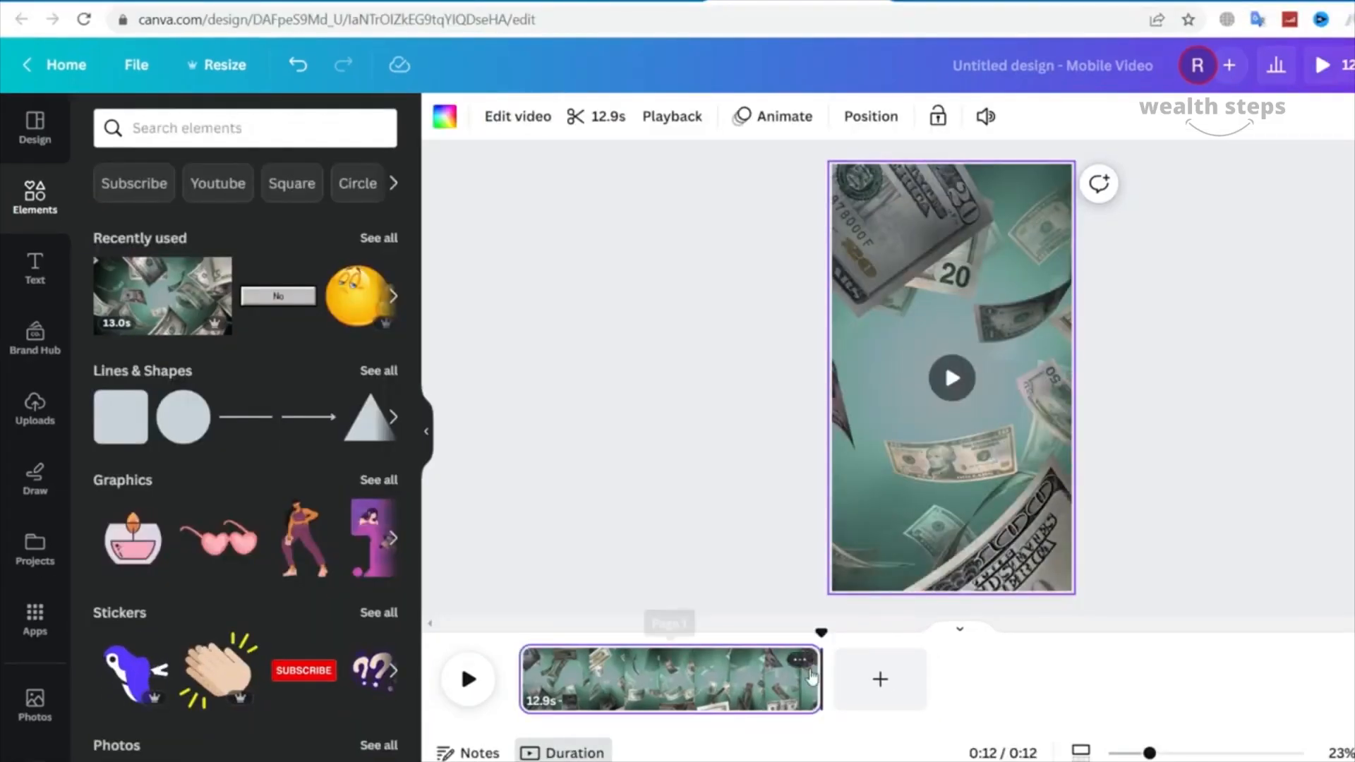
left_click_drag(815, 673, 747, 667)
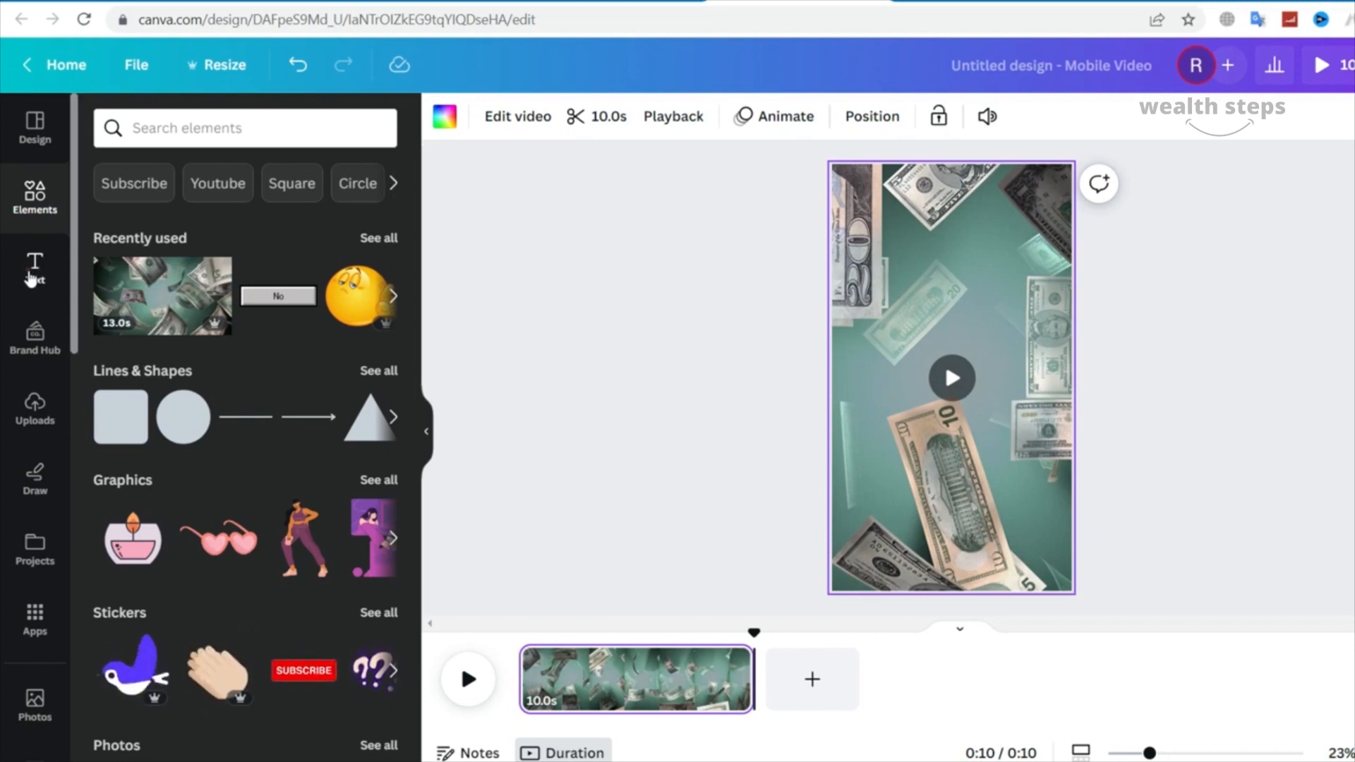
Add a heading near the upper part of the page and three stacked subheadings below it
left_click(34, 266)
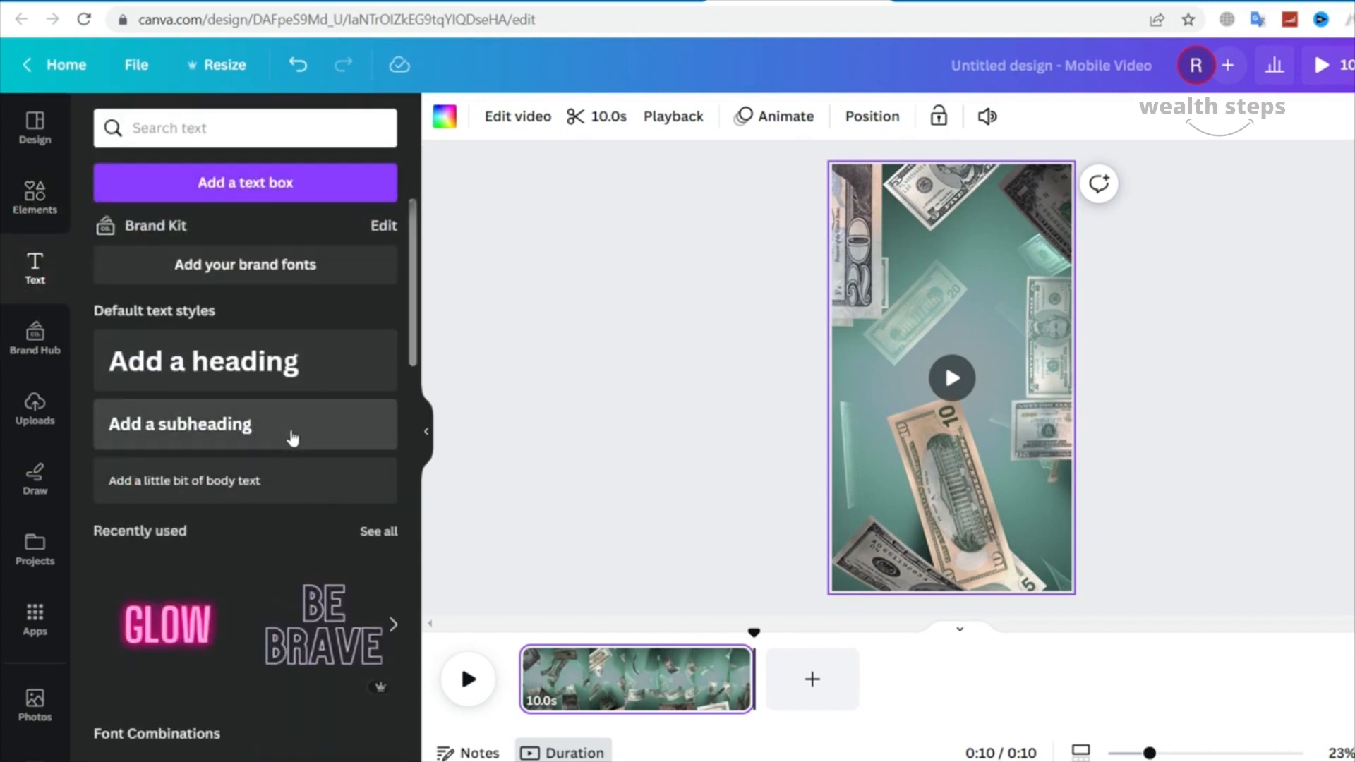
left_click(292, 437)
left_click(290, 430)
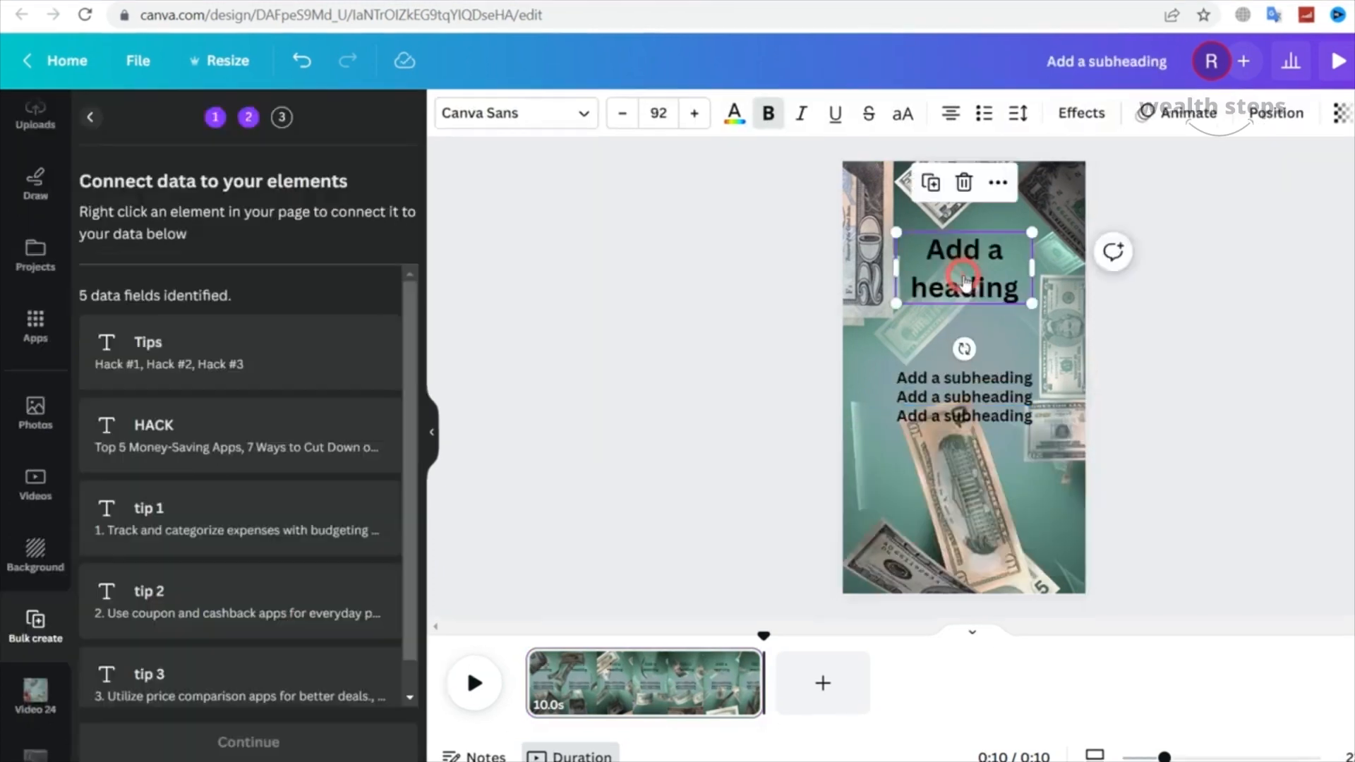
Connect the heading to the HACK data field and the first subheading to the tip 1 field
right_click(963, 243)
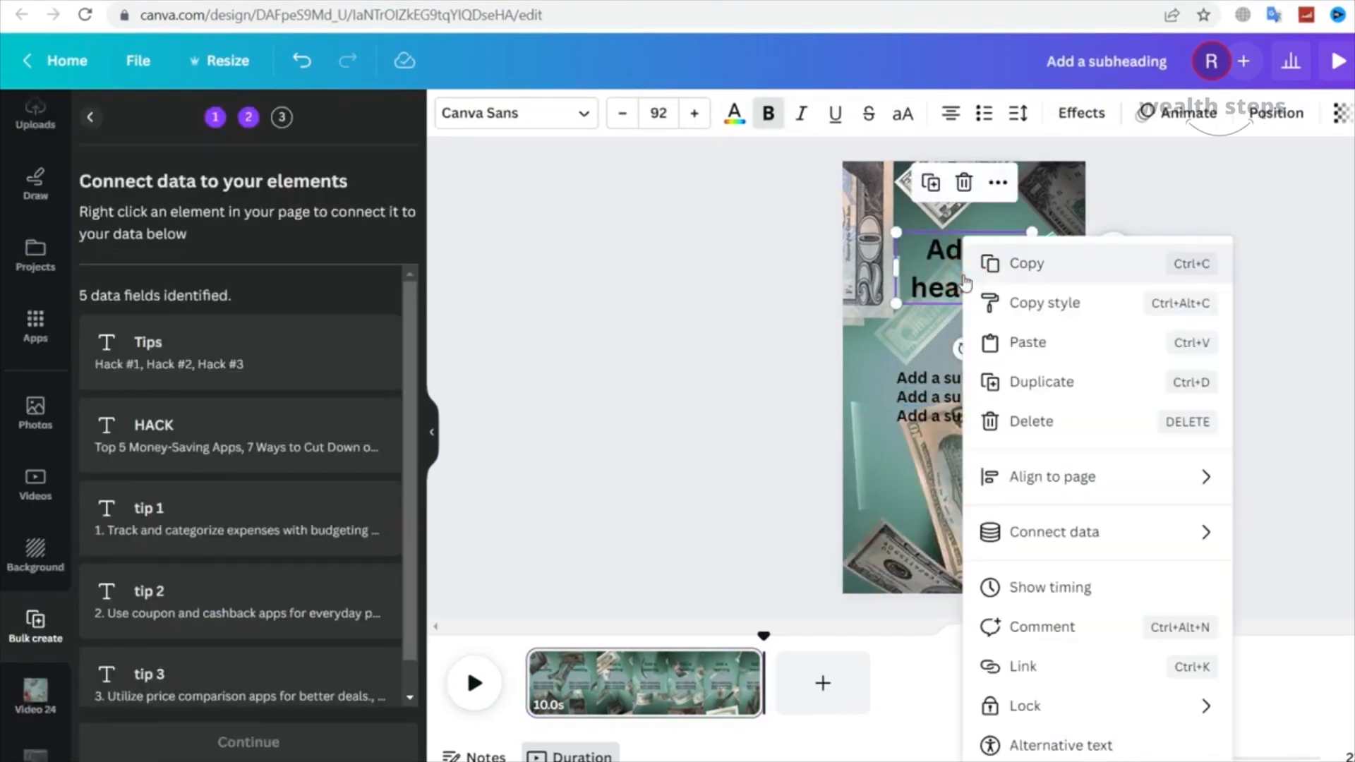
left_click(1103, 532)
left_click(1304, 574)
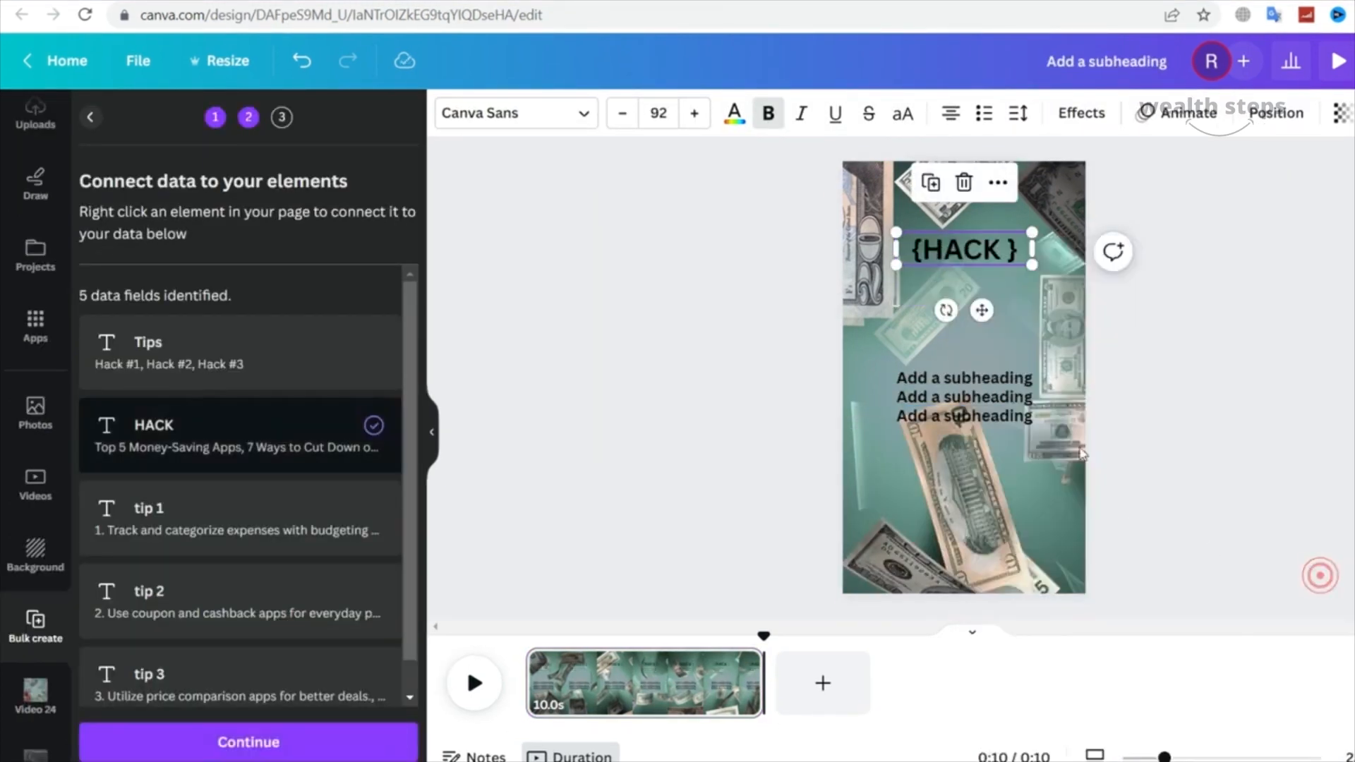
left_click(998, 379)
right_click(998, 379)
mouse_move(1167, 529)
left_click(1325, 527)
Connect the second subheading to the tip 2 data field and the third one to tip 3
left_click(1013, 396)
right_click(1012, 396)
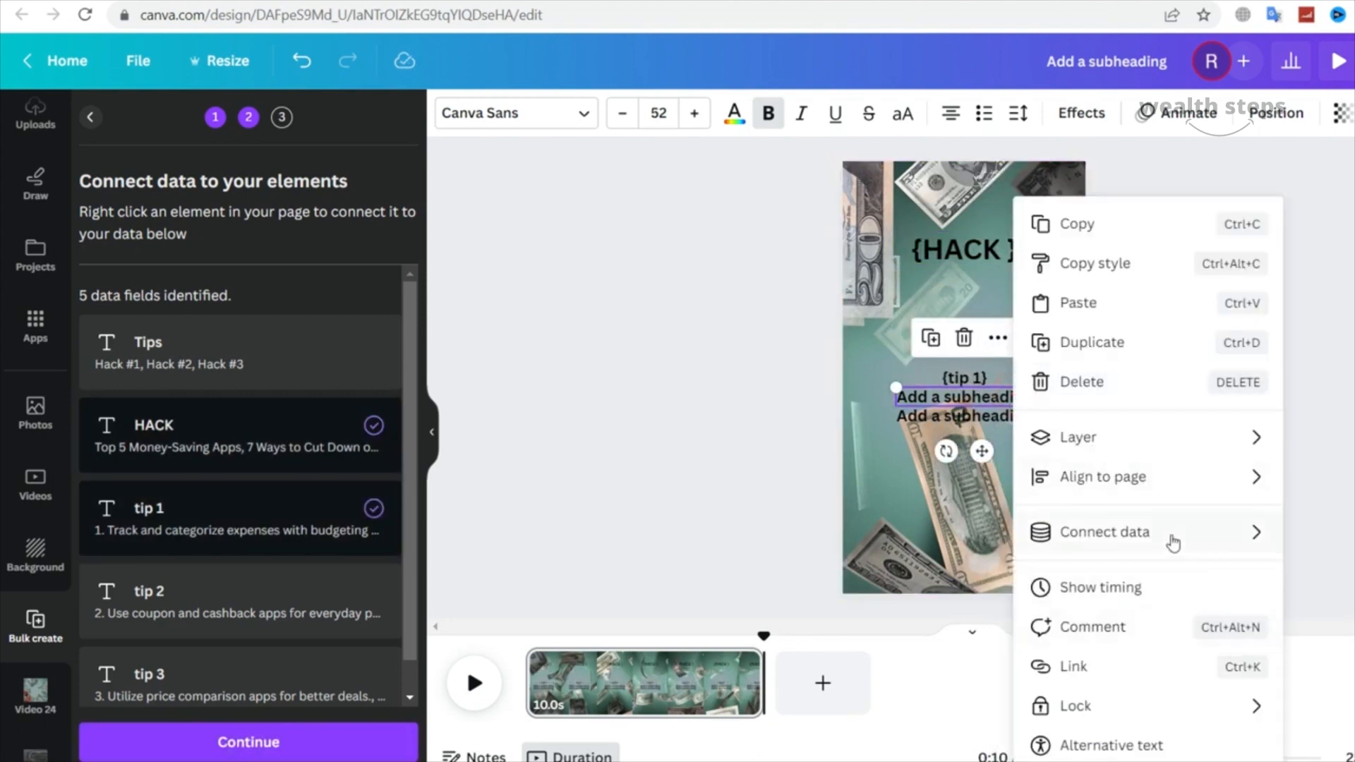
left_click(1172, 543)
left_click(1327, 656)
left_click(1001, 416)
right_click(1002, 416)
left_click(1148, 546)
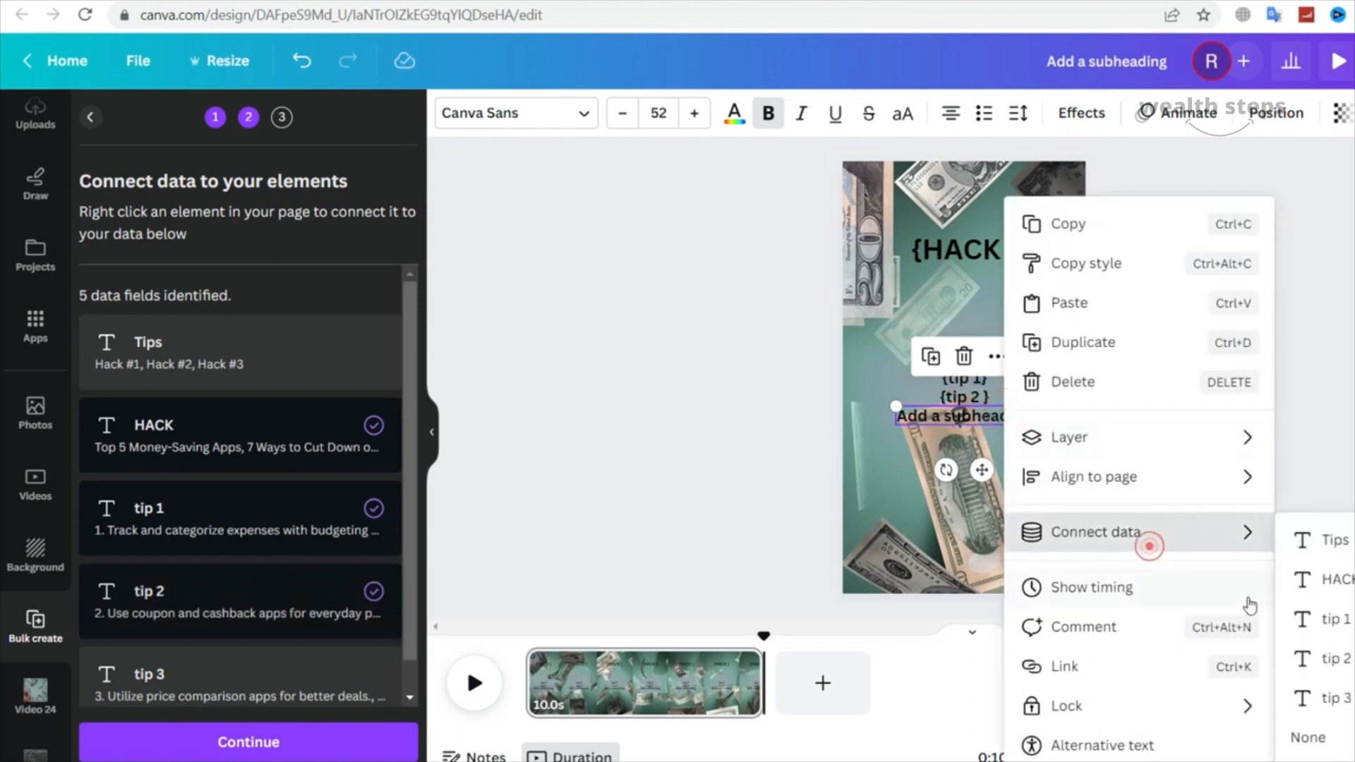
left_click(1326, 697)
left_click(1217, 432)
Move the {HACK} heading slightly down the page and apply a bright green Background effect to all four text elements
left_click(963, 249)
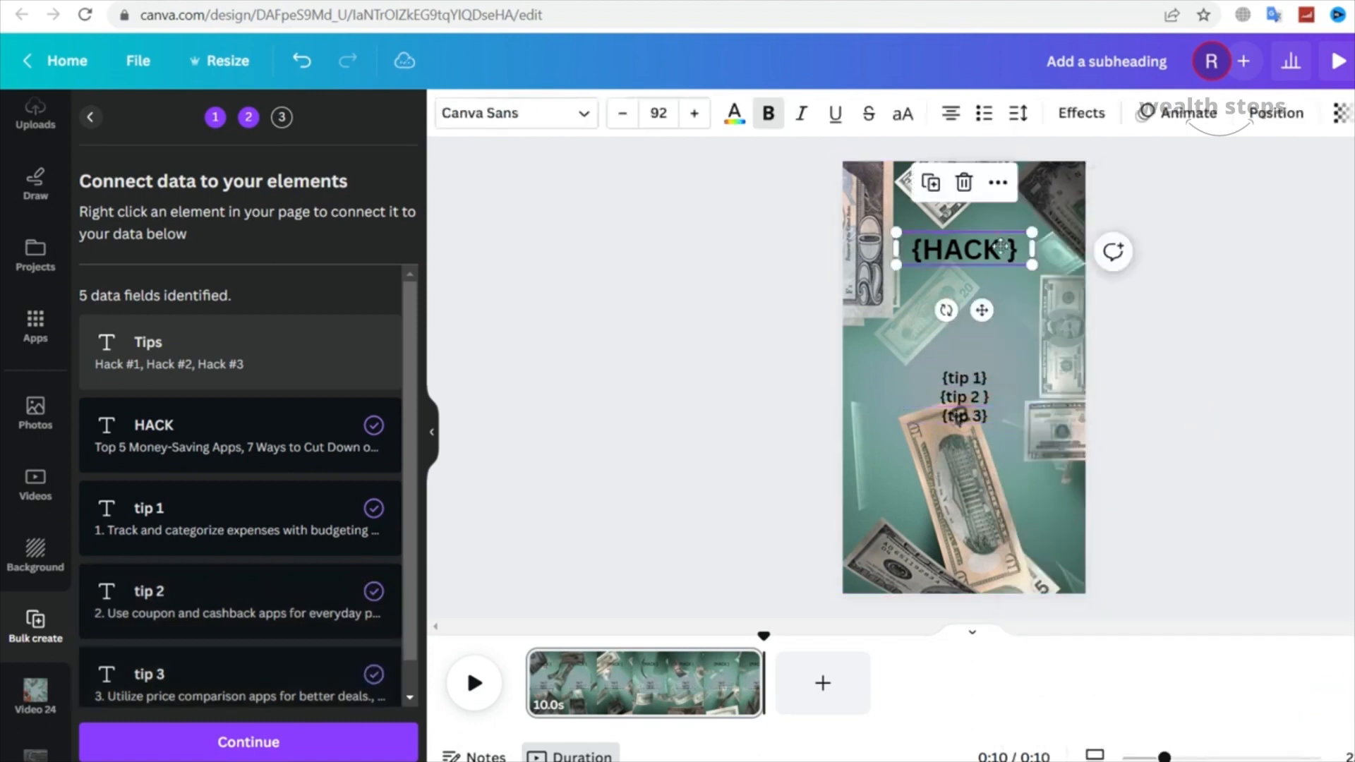
left_click_drag(964, 249, 964, 290)
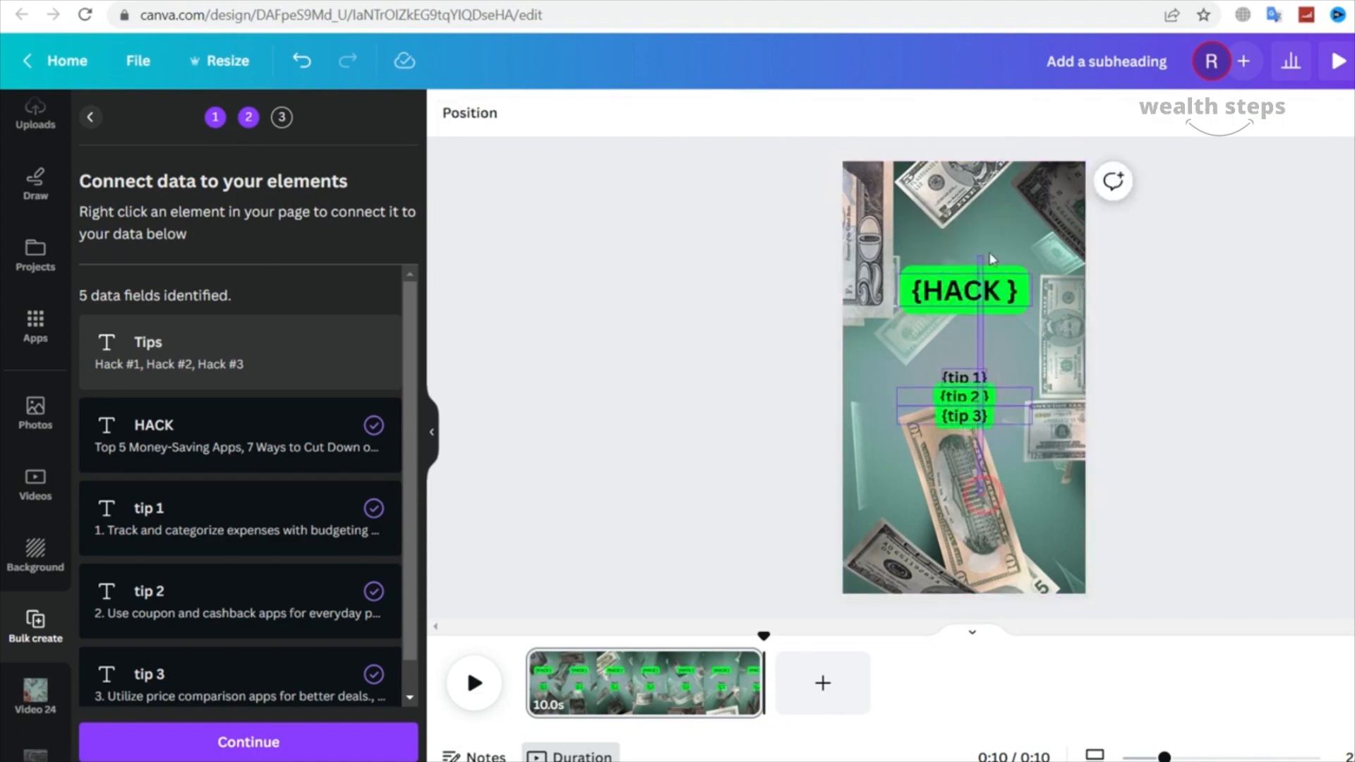
left_click(1079, 114)
scroll(279, 507, "down", 2)
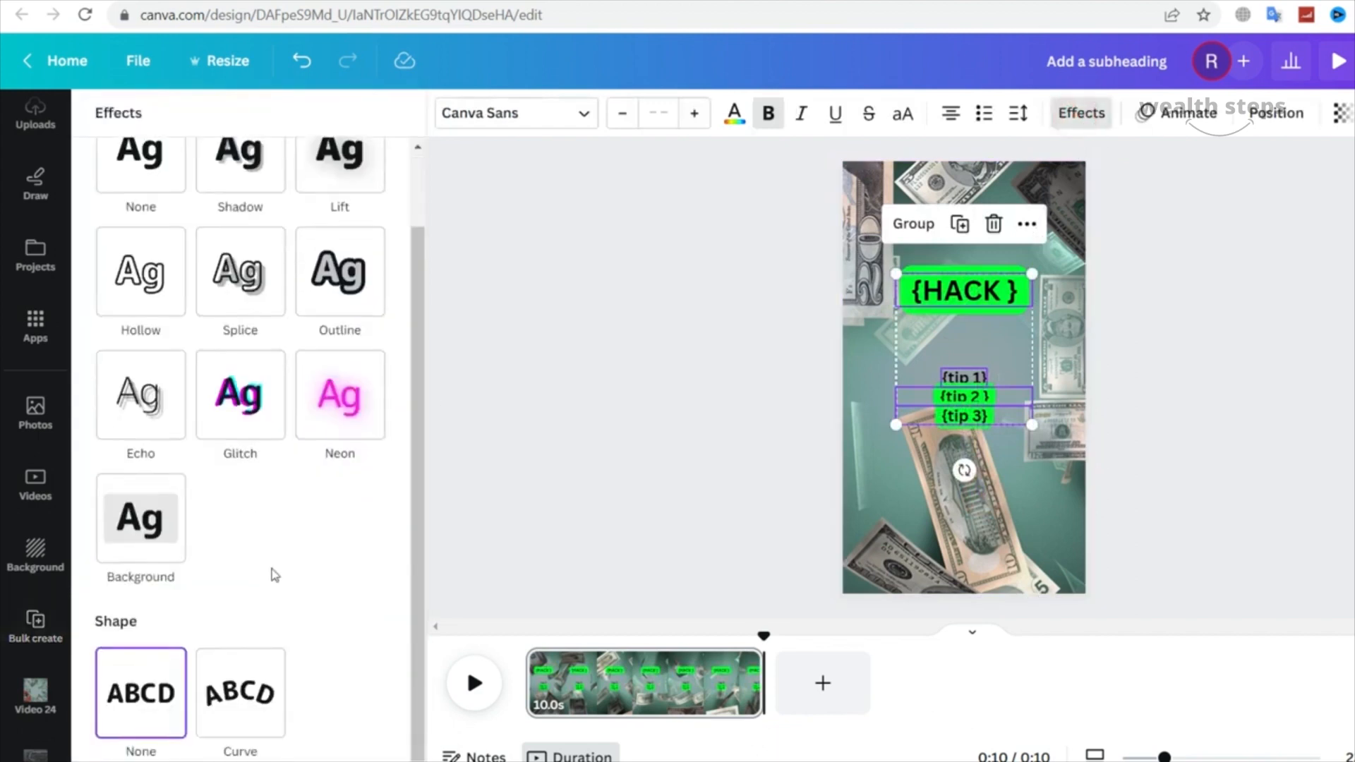
left_click(140, 517)
scroll(310, 551, "down", 3)
left_click(371, 588)
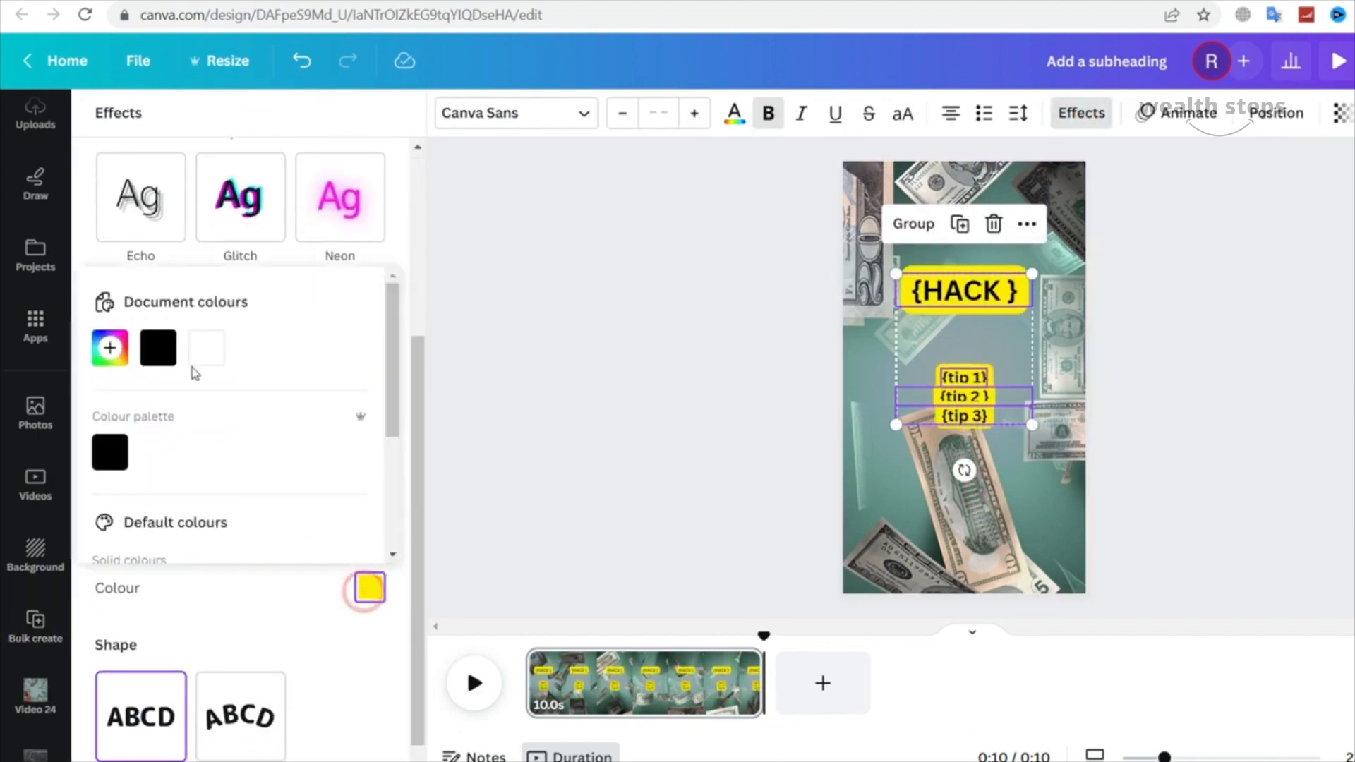
left_click(109, 347)
left_click_drag(120, 515, 199, 515)
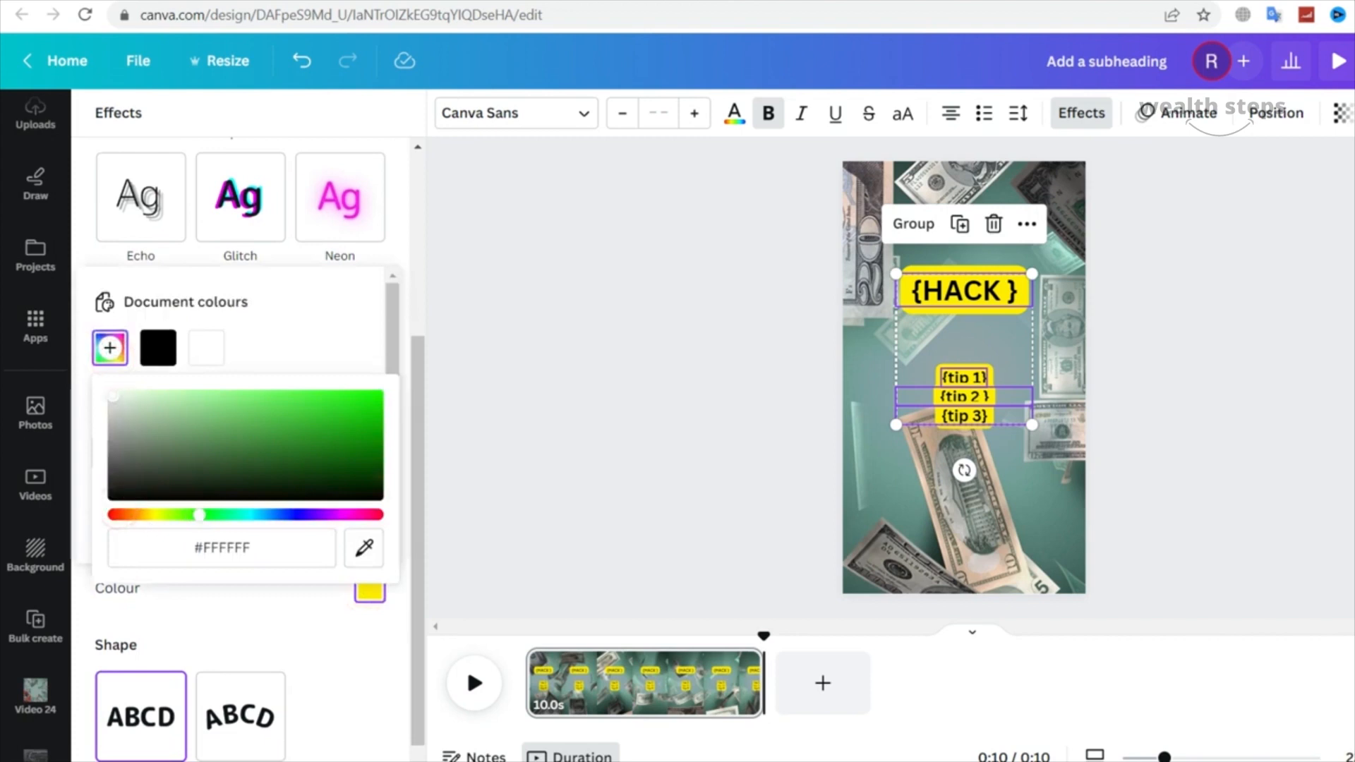
left_click(269, 623)
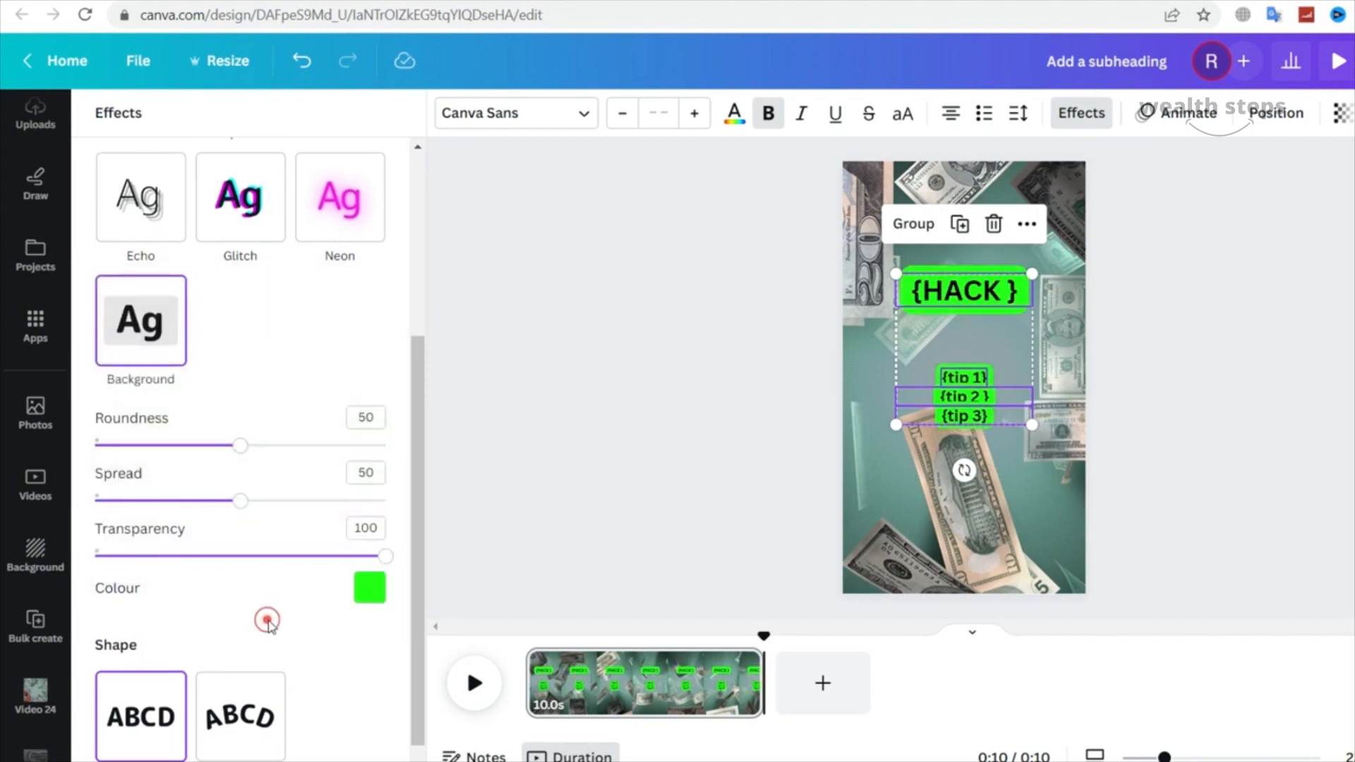
Set the green text background's transparency to 75, roundness to 91 and spread to 20
left_click_drag(385, 561, 313, 556)
left_click_drag(241, 445, 362, 450)
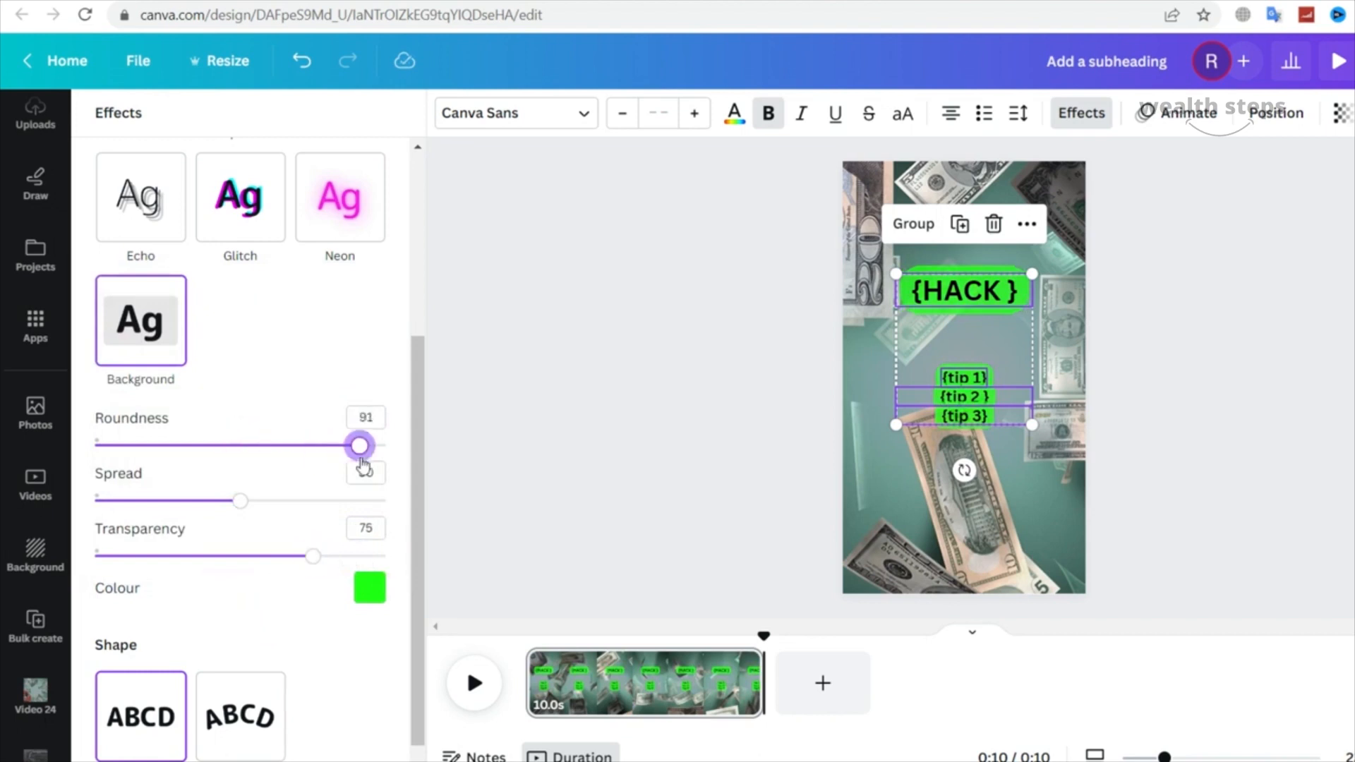
left_click_drag(240, 500, 114, 521)
left_click_drag(140, 519, 153, 518)
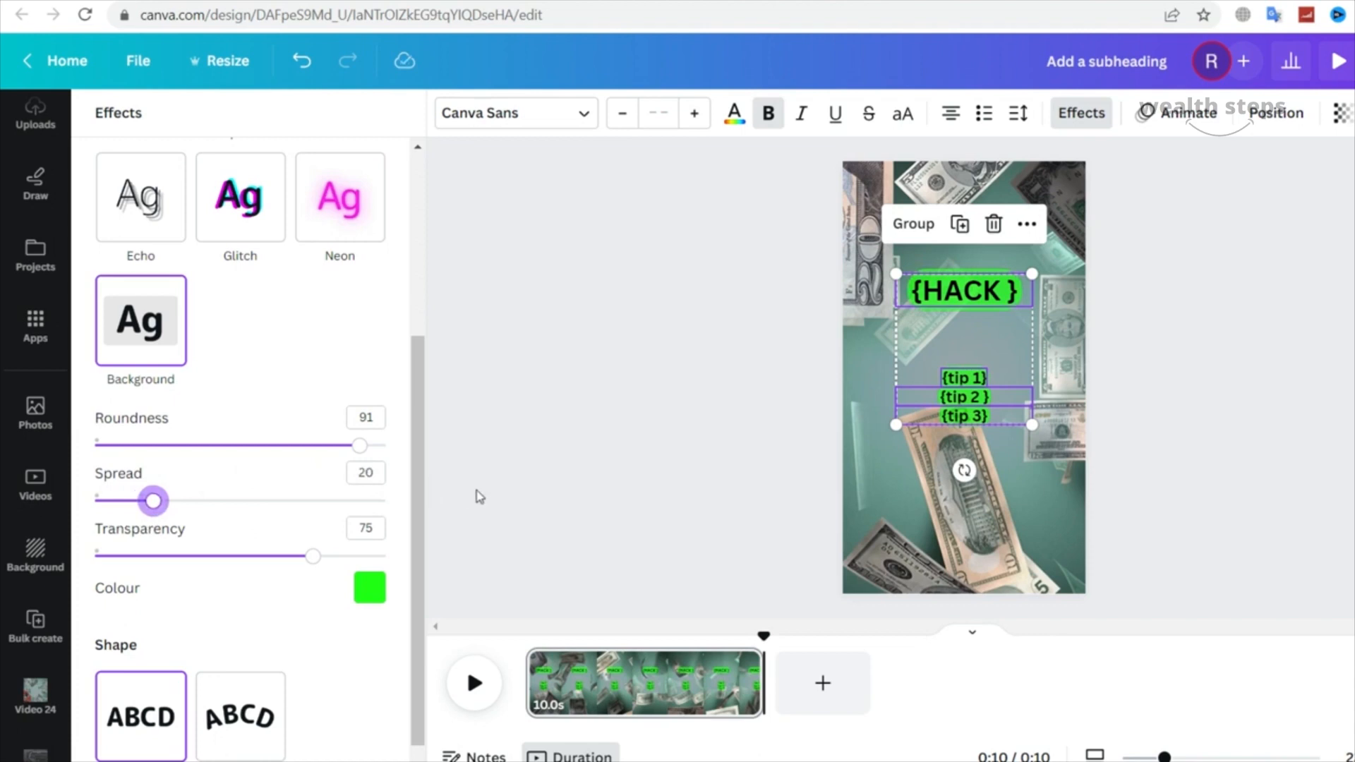
left_click(477, 493)
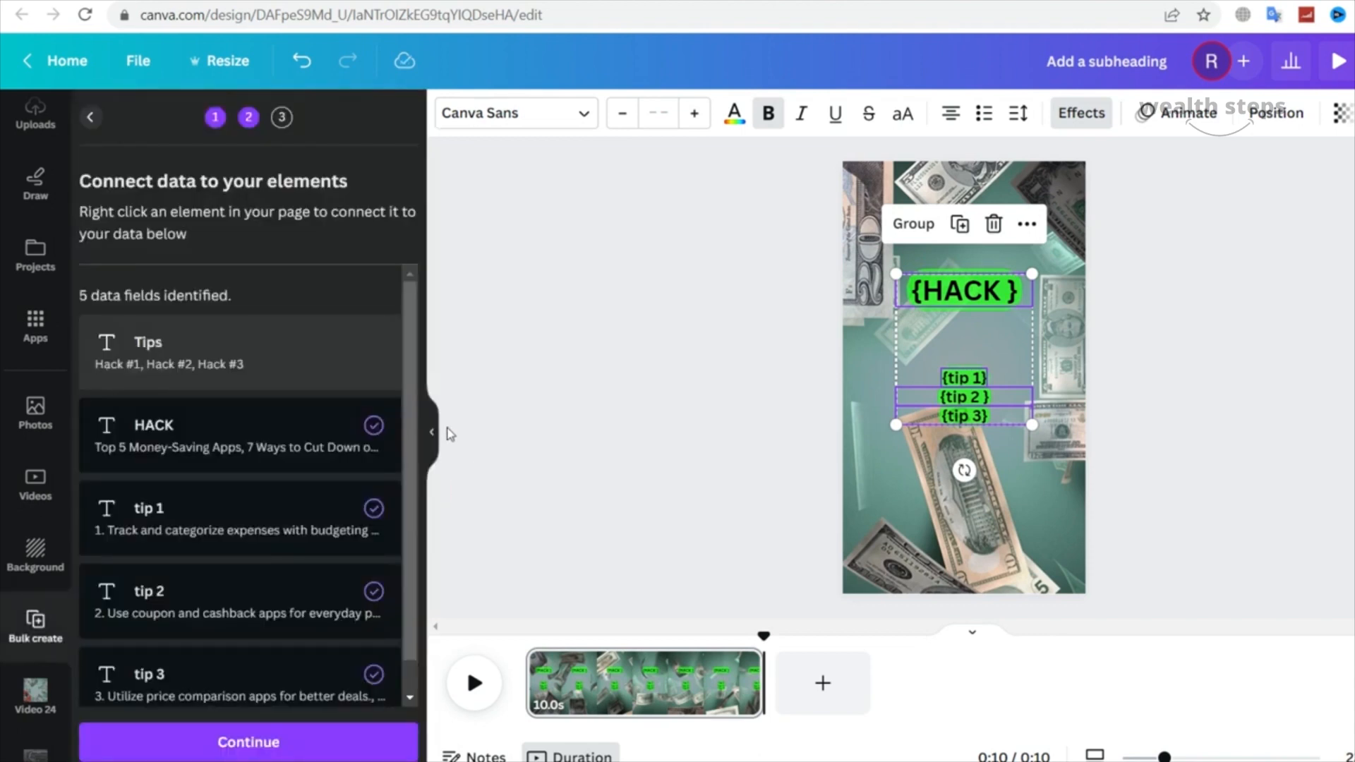
Add a new text box and place it below the three tip texts, over the lower part of the page
scroll(28, 423, "up", 4)
left_click(35, 266)
left_click(249, 180)
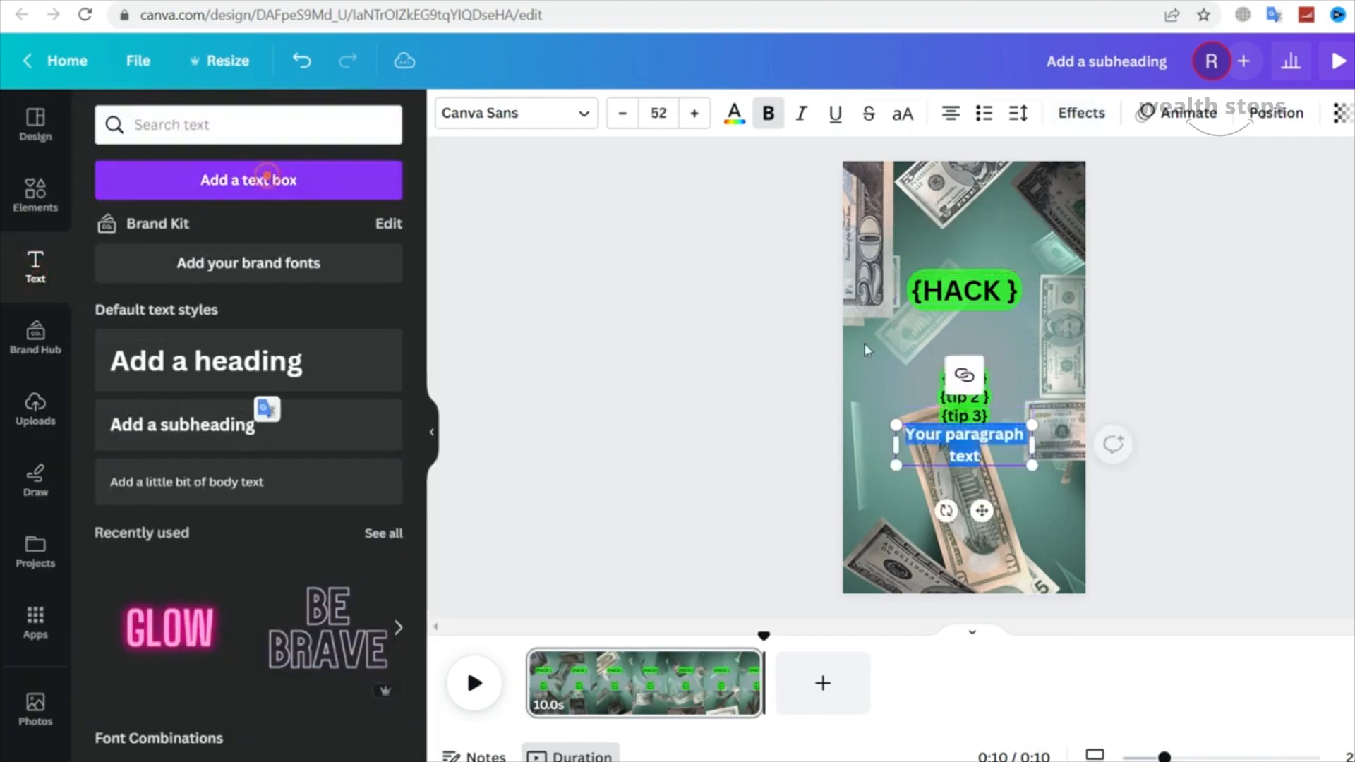
left_click(1250, 455)
left_click_drag(972, 448, 973, 522)
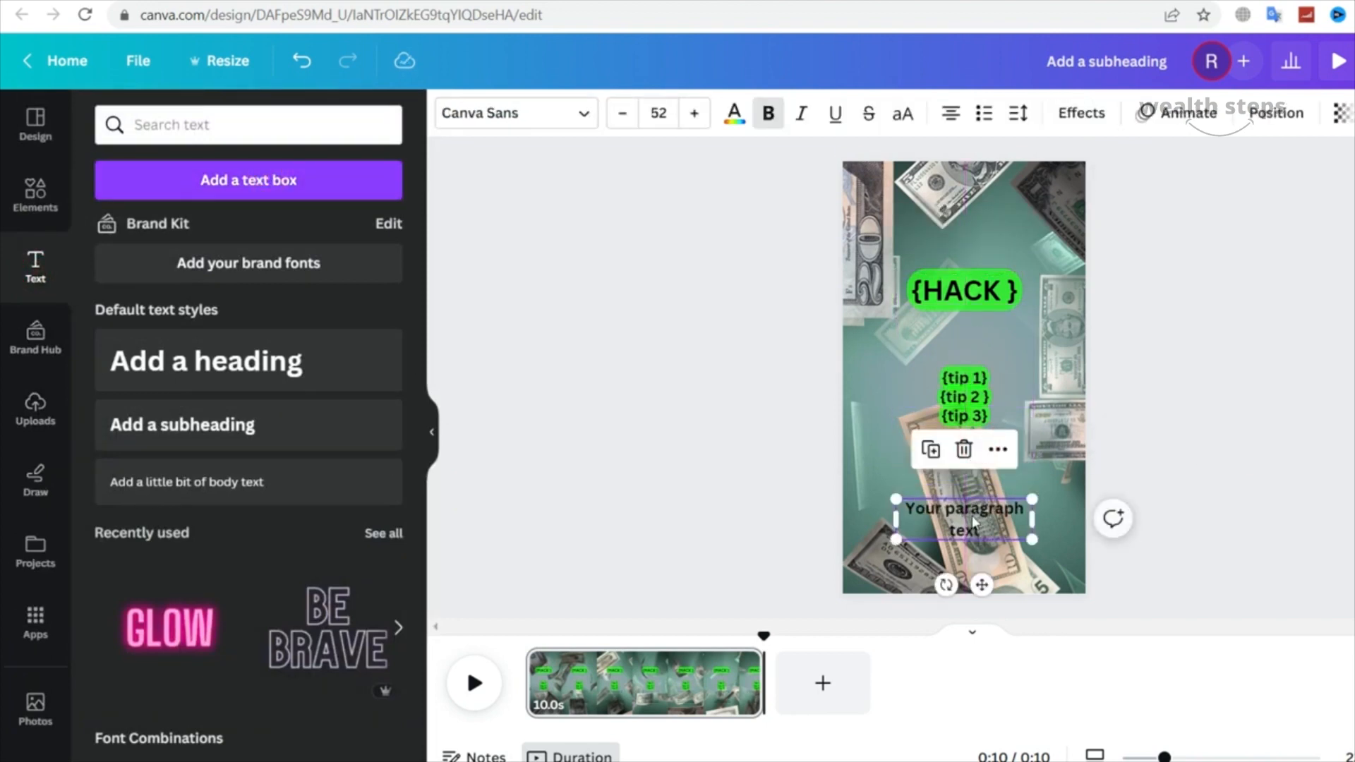
Replace the new text box's placeholder with "financial facts" and move it a little further down the page
left_click(1246, 450)
left_click(994, 508)
left_click(993, 508)
type("financial facts")
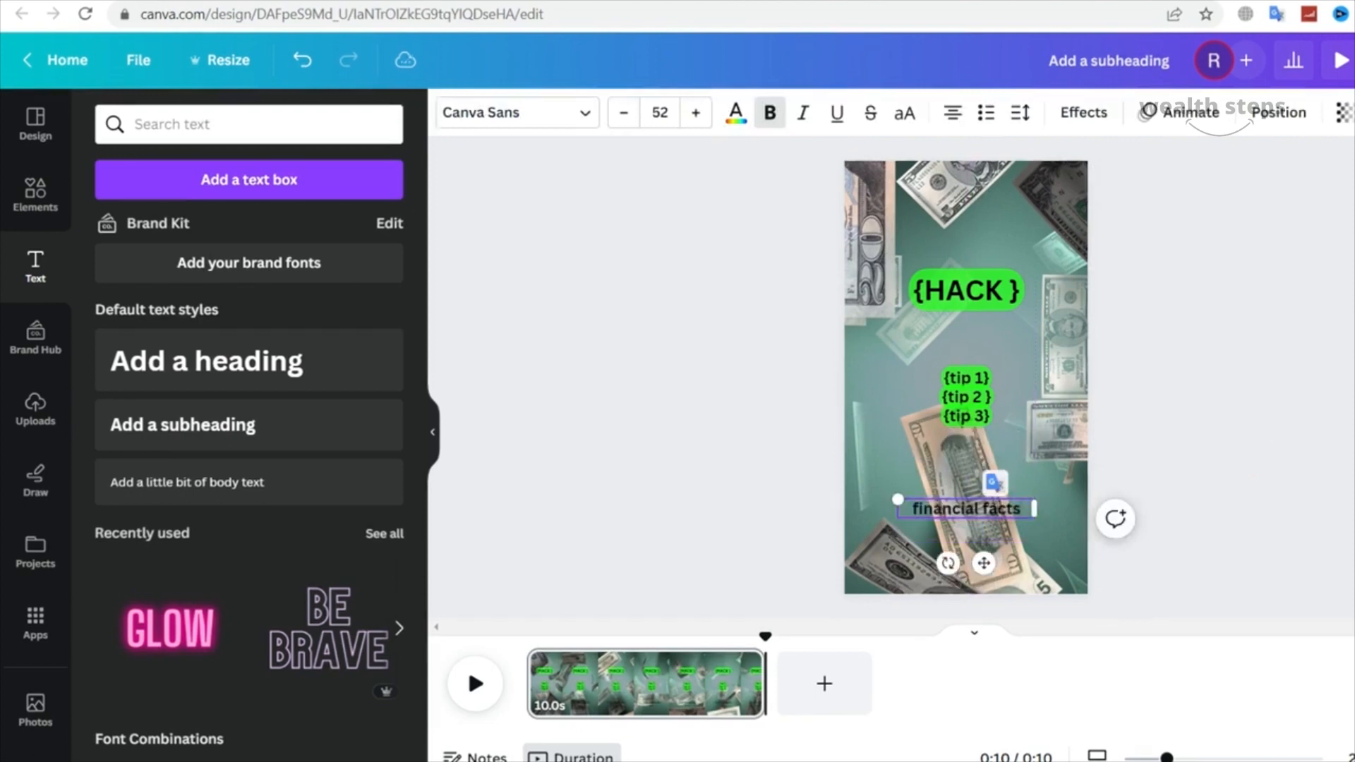
left_click(1212, 433)
left_click(1021, 509)
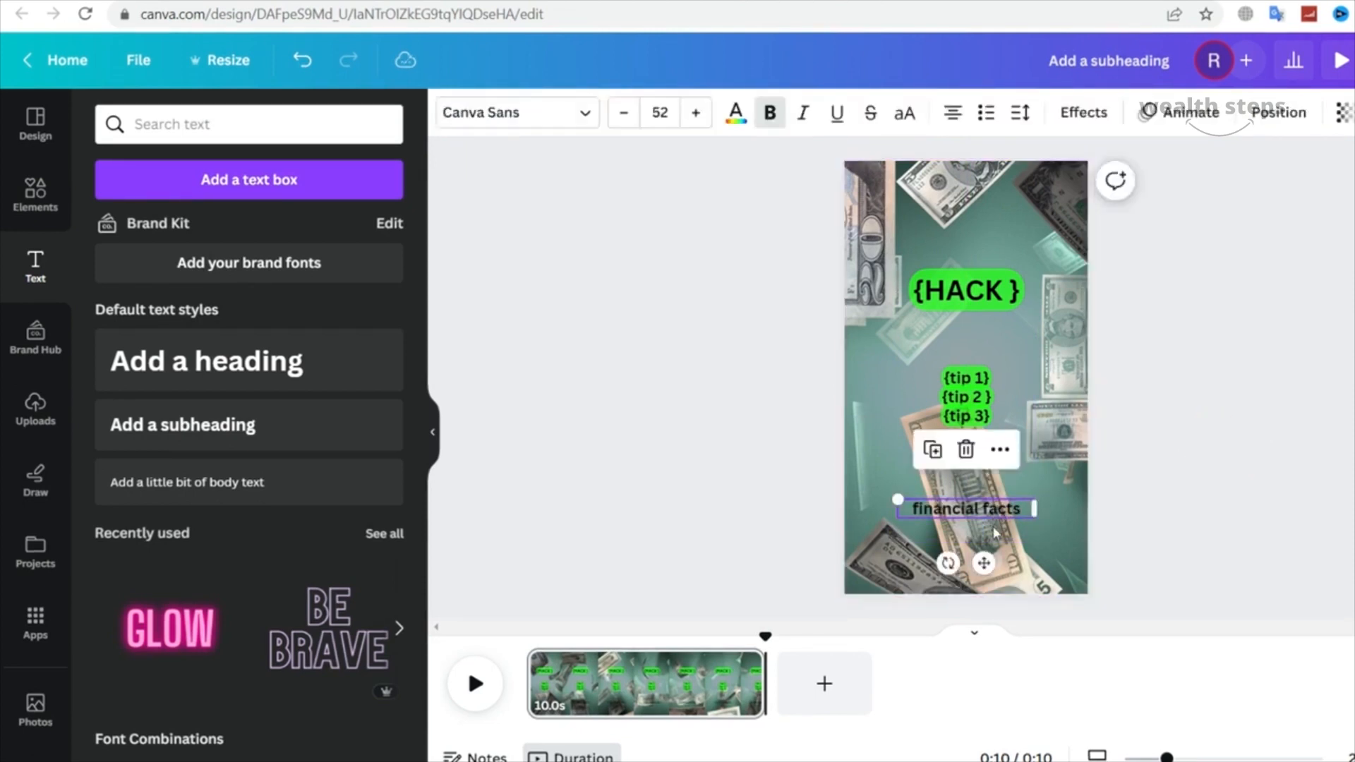
left_click_drag(898, 498, 896, 523)
Make the "financial facts" text slightly more transparent so it looks like a faint watermark
left_click(573, 116)
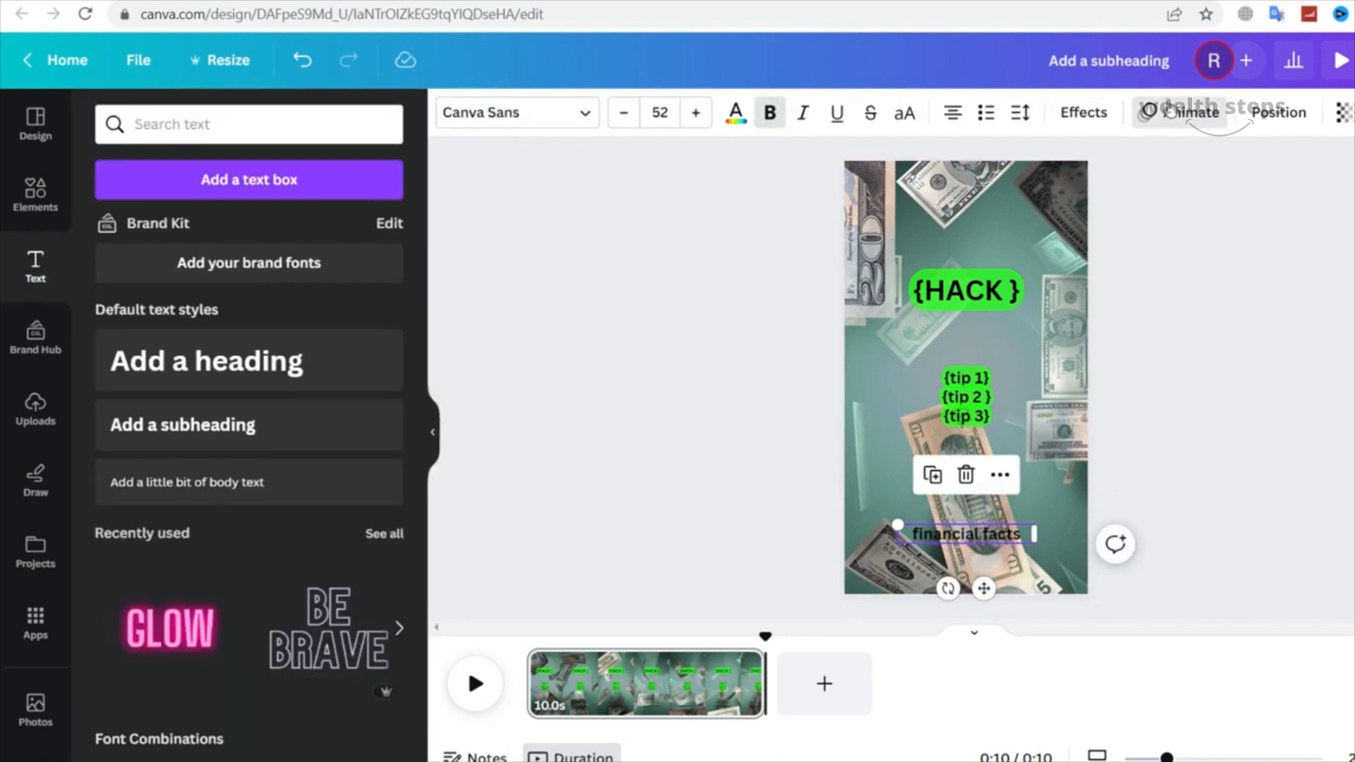
left_click(1171, 110)
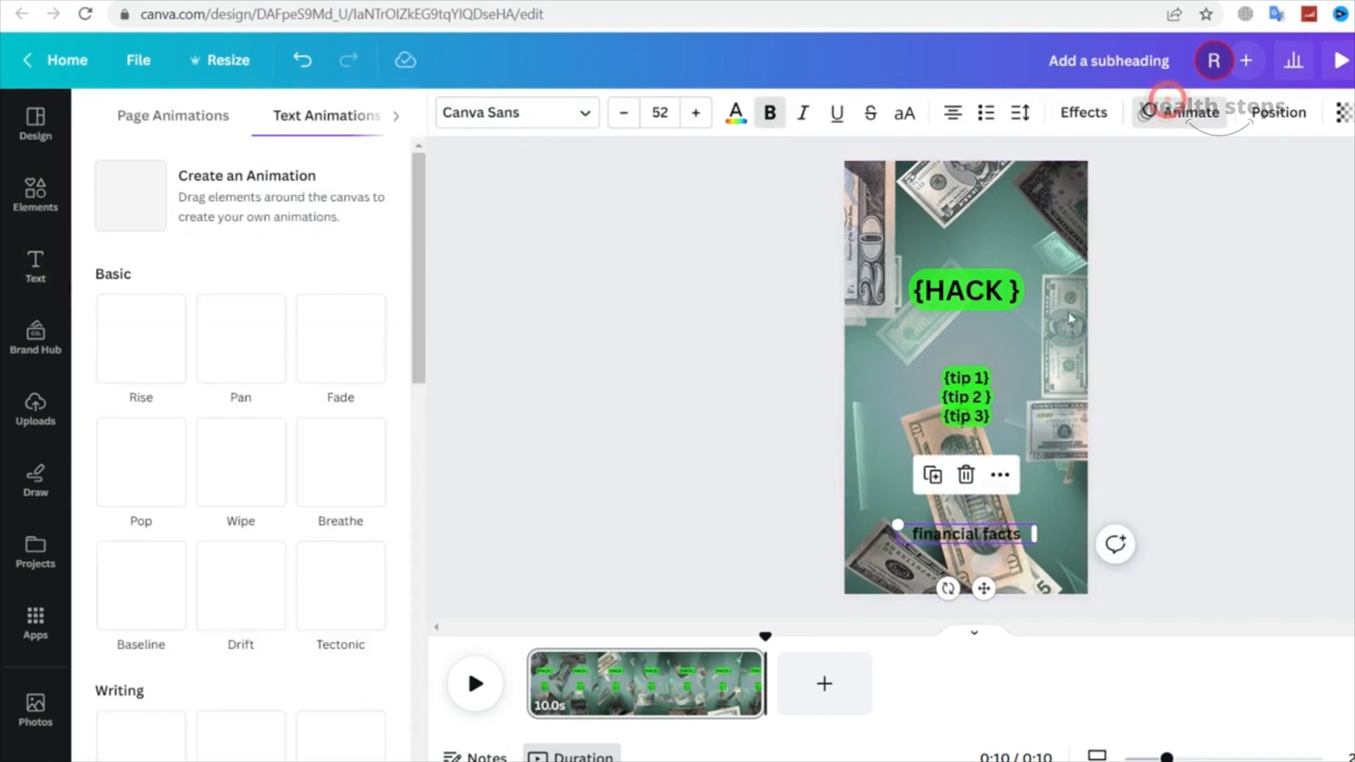
left_click(1280, 113)
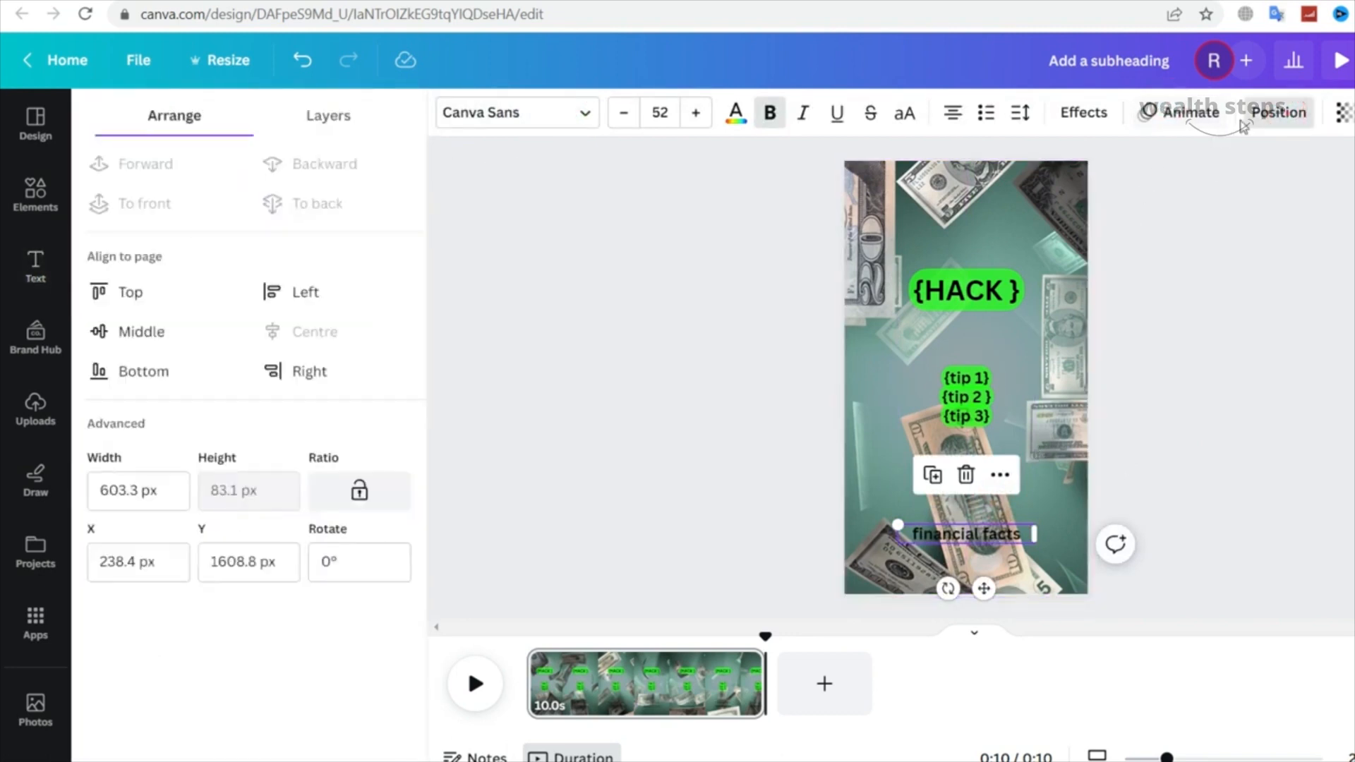
left_click(1342, 112)
mouse_move(1321, 197)
left_mouse_down()
mouse_move(1265, 192)
mouse_move(1295, 197)
left_mouse_up()
left_click(1298, 269)
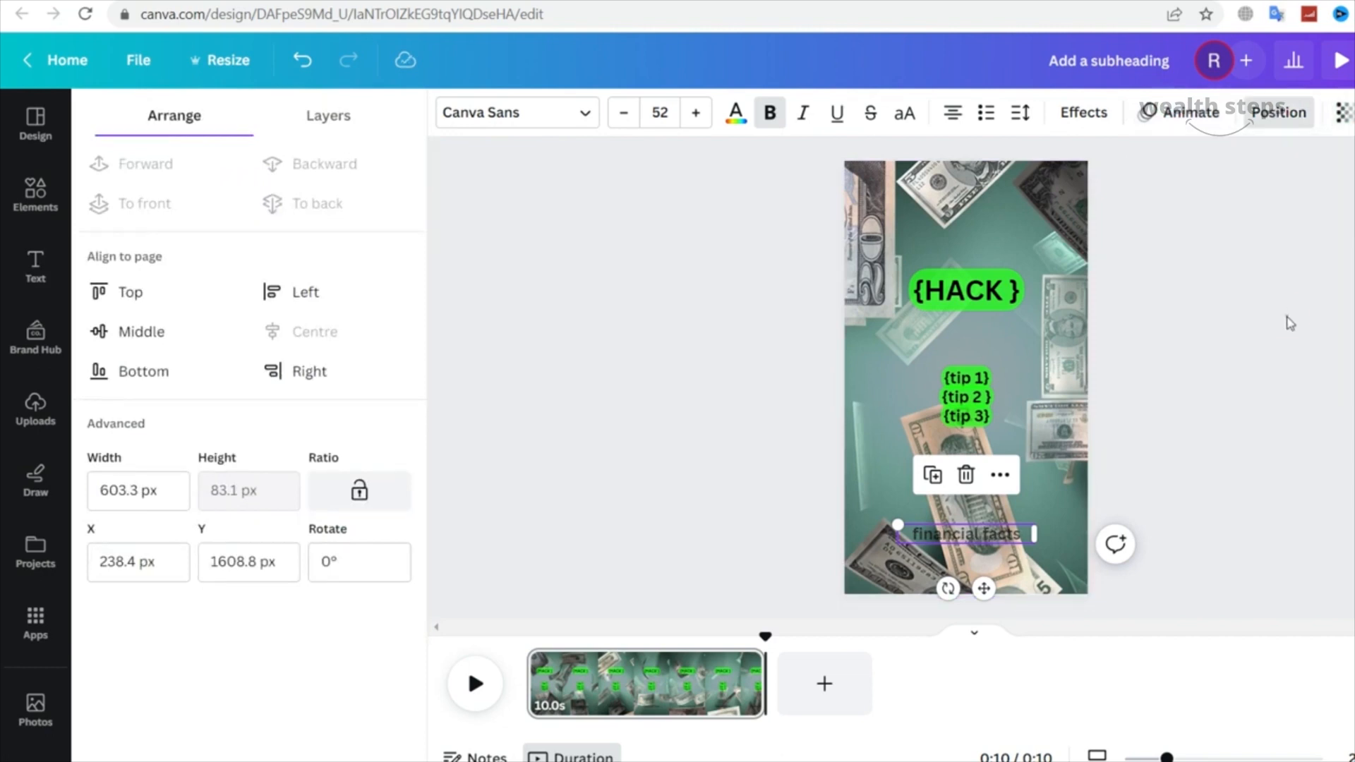
left_click(1163, 379)
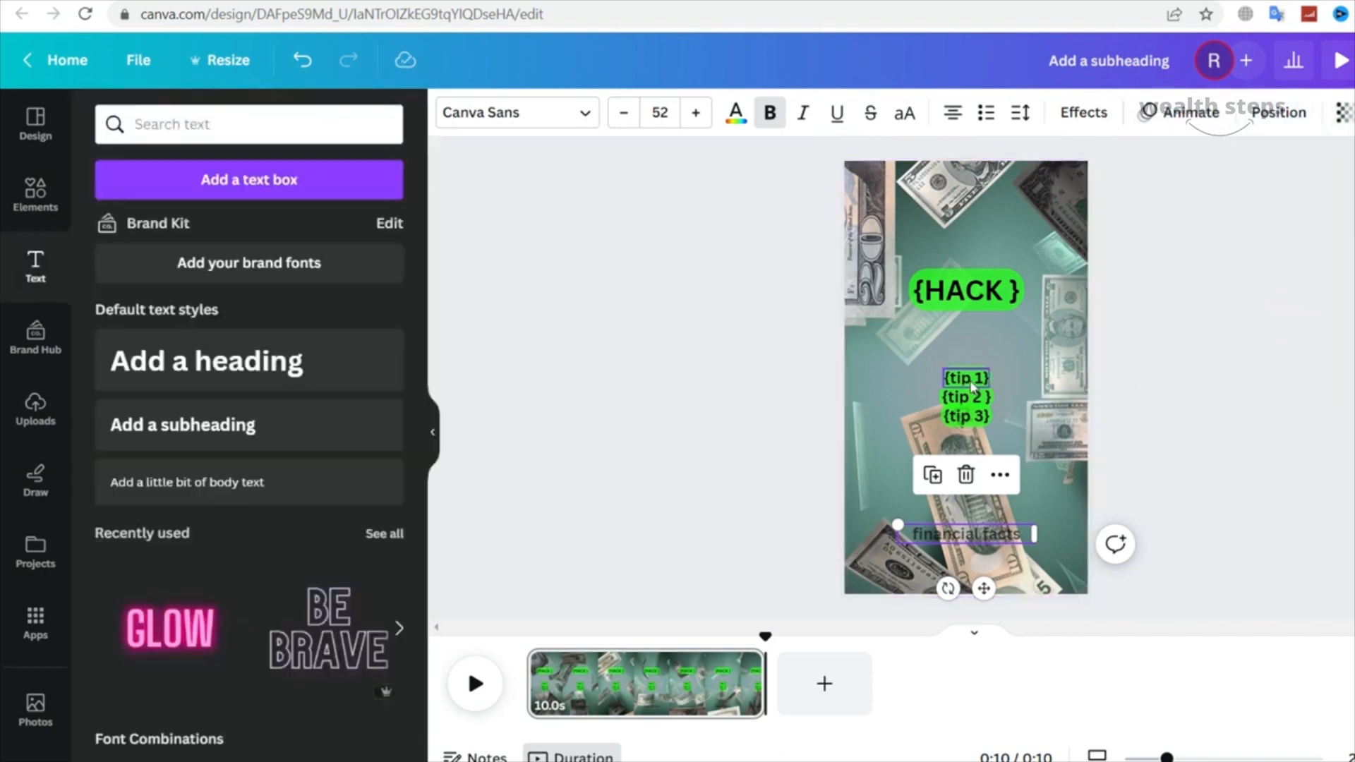
Show the timing track of the {HACK} heading in the timeline
left_click(991, 296)
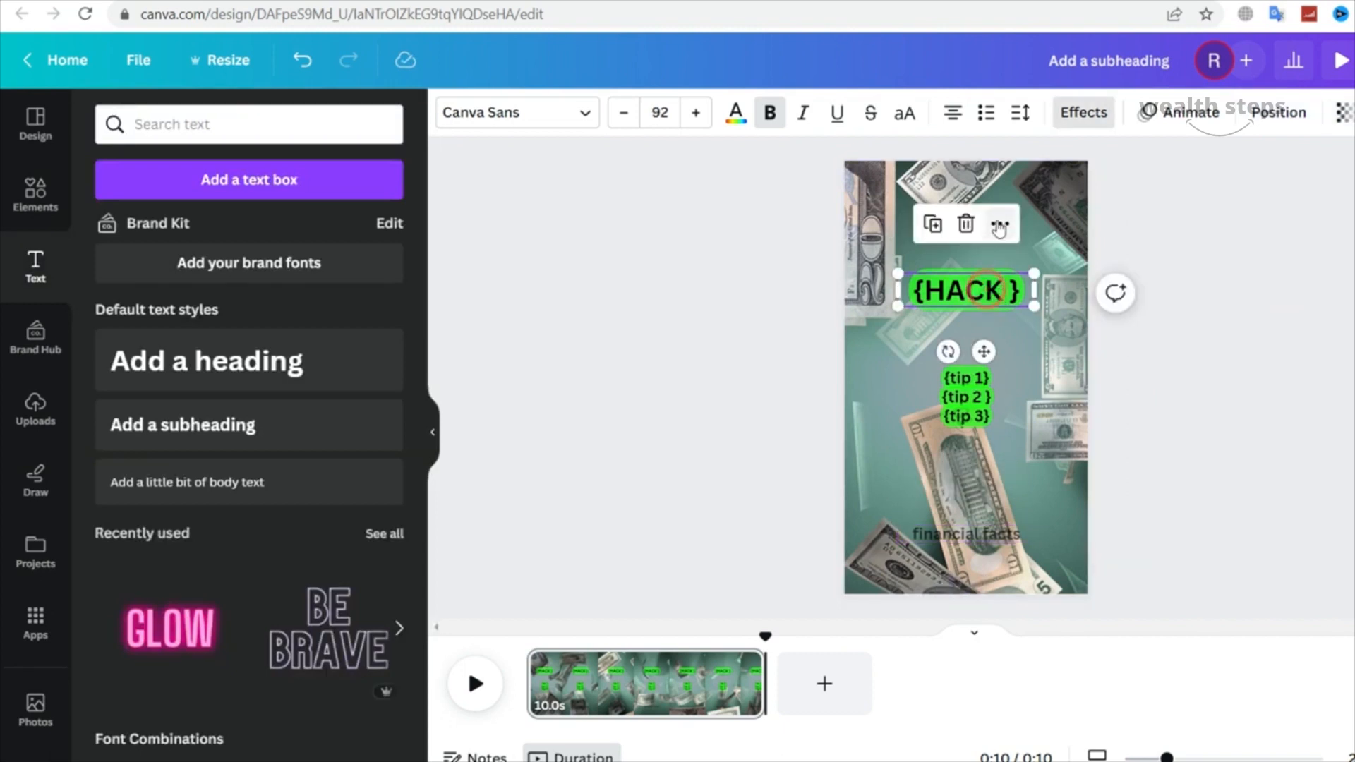
left_click(999, 226)
left_click(1118, 499)
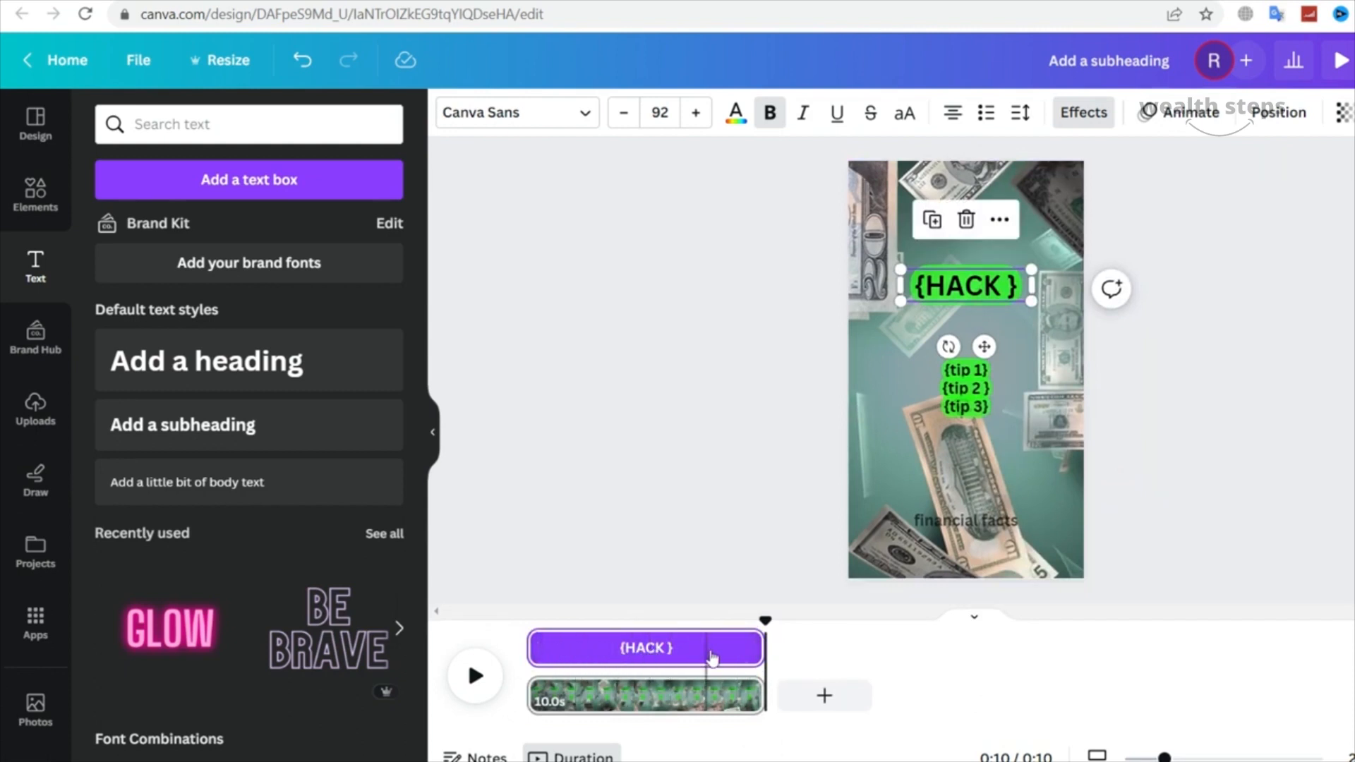
Delay the start of the {tip 1} text by shortening its timing track from the beginning
left_click(959, 368)
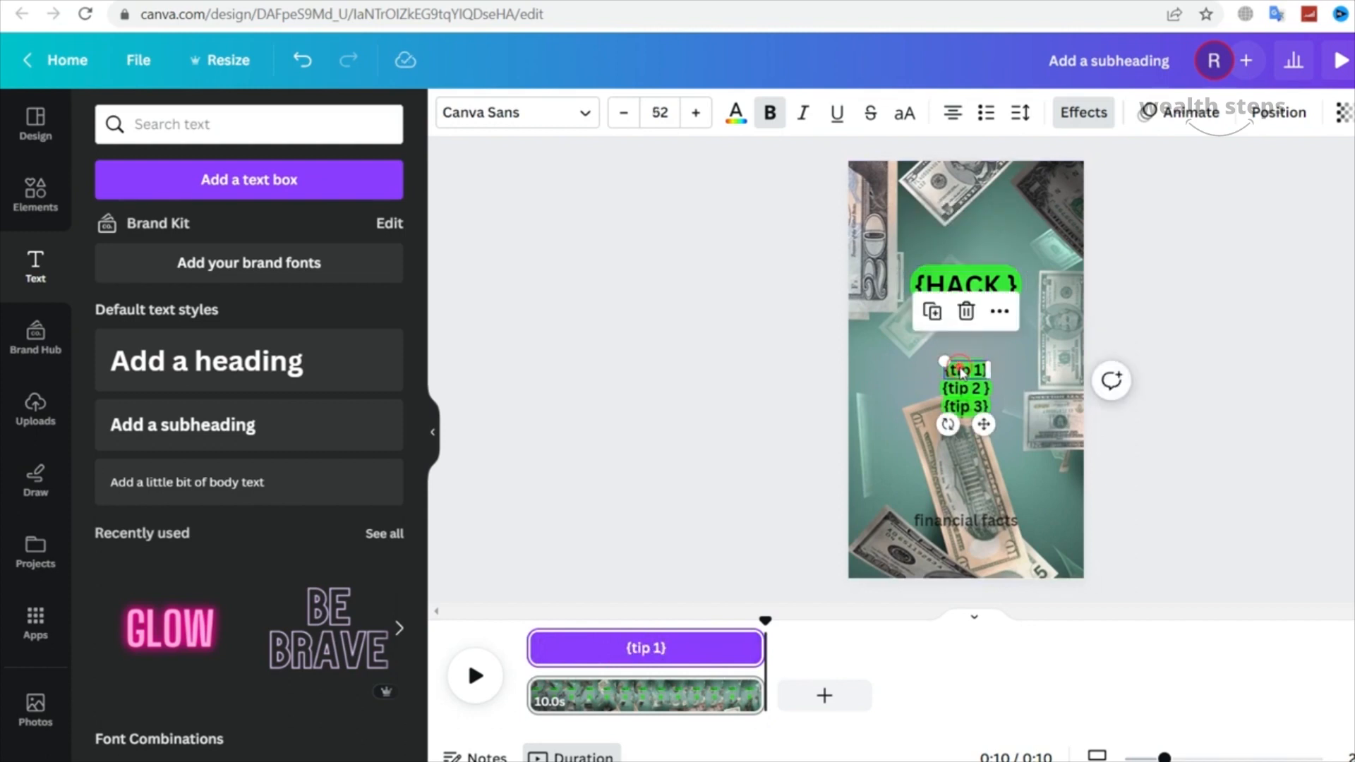
right_click(959, 368)
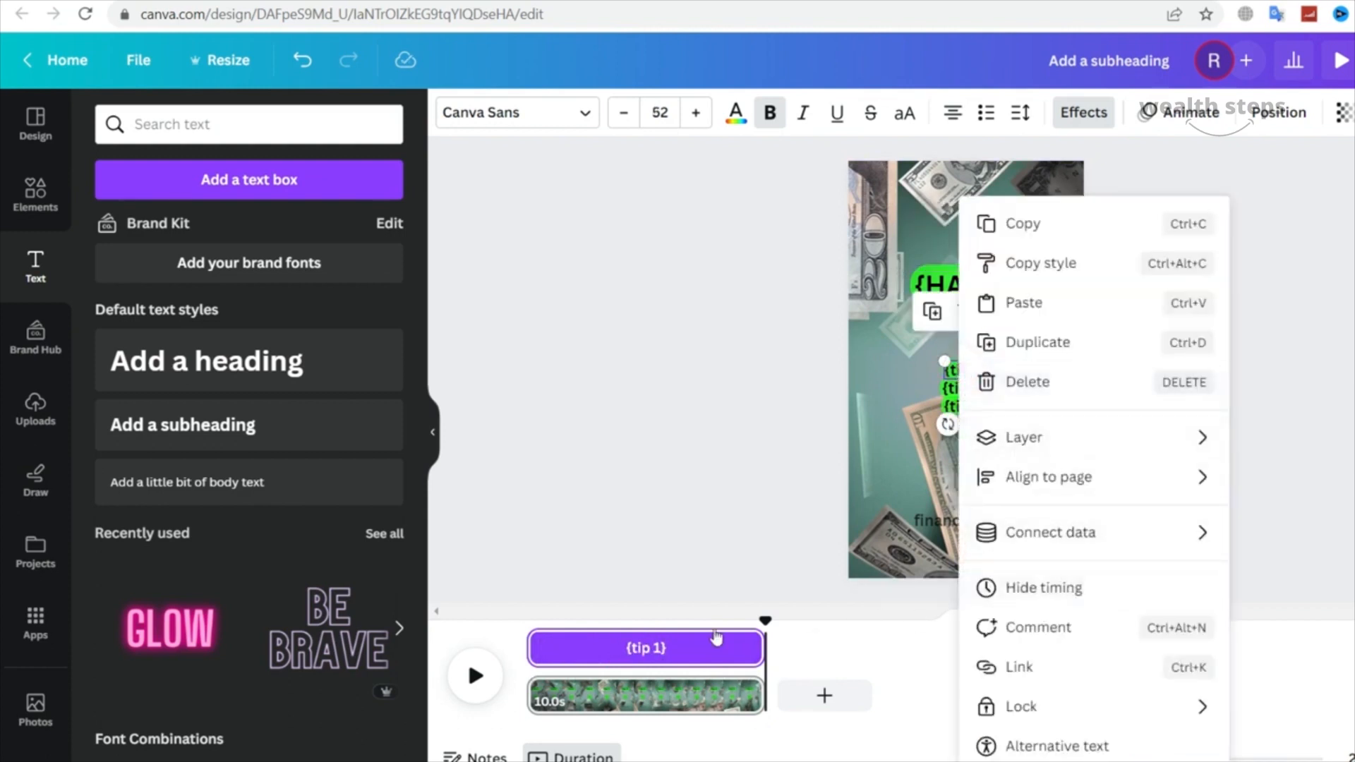
left_click(541, 645)
left_click_drag(540, 646, 617, 648)
Trim the start of the {tip 3} text's timing so it appears from about 6 seconds of the 10-second clip
left_click(958, 388)
left_click_drag(734, 671, 689, 649)
left_click(976, 410)
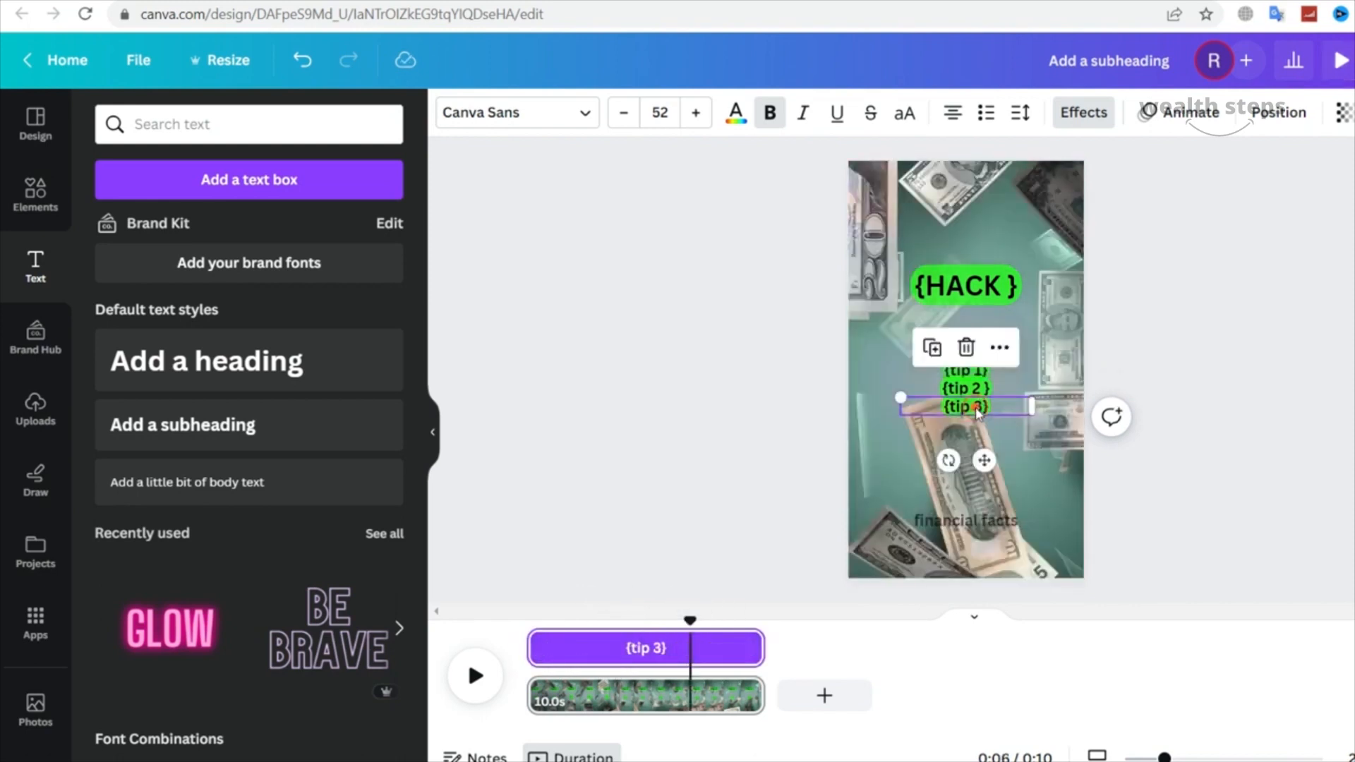
left_click_drag(536, 657, 688, 656)
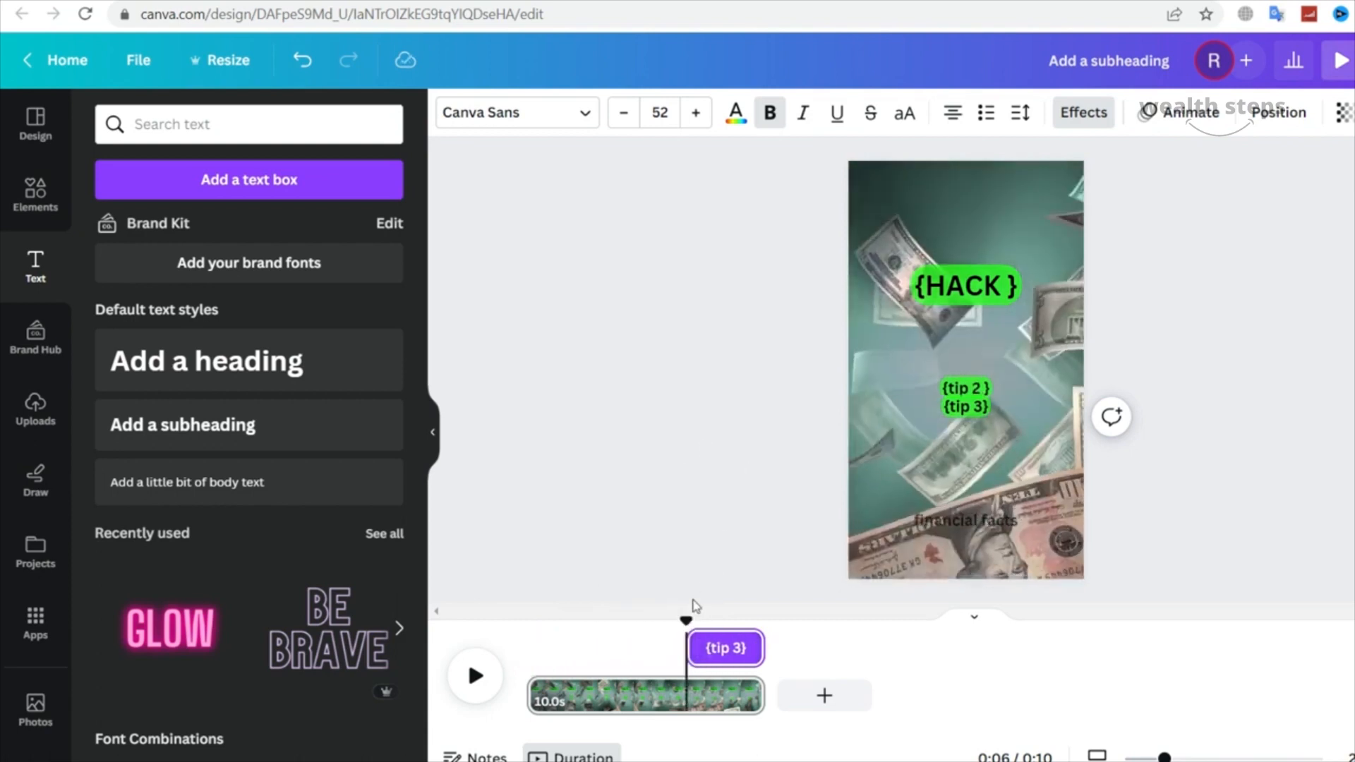
Stack the {tip 1}, {tip 2} and {tip 3} texts on top of each other in the same spot mid-page
left_click(972, 408)
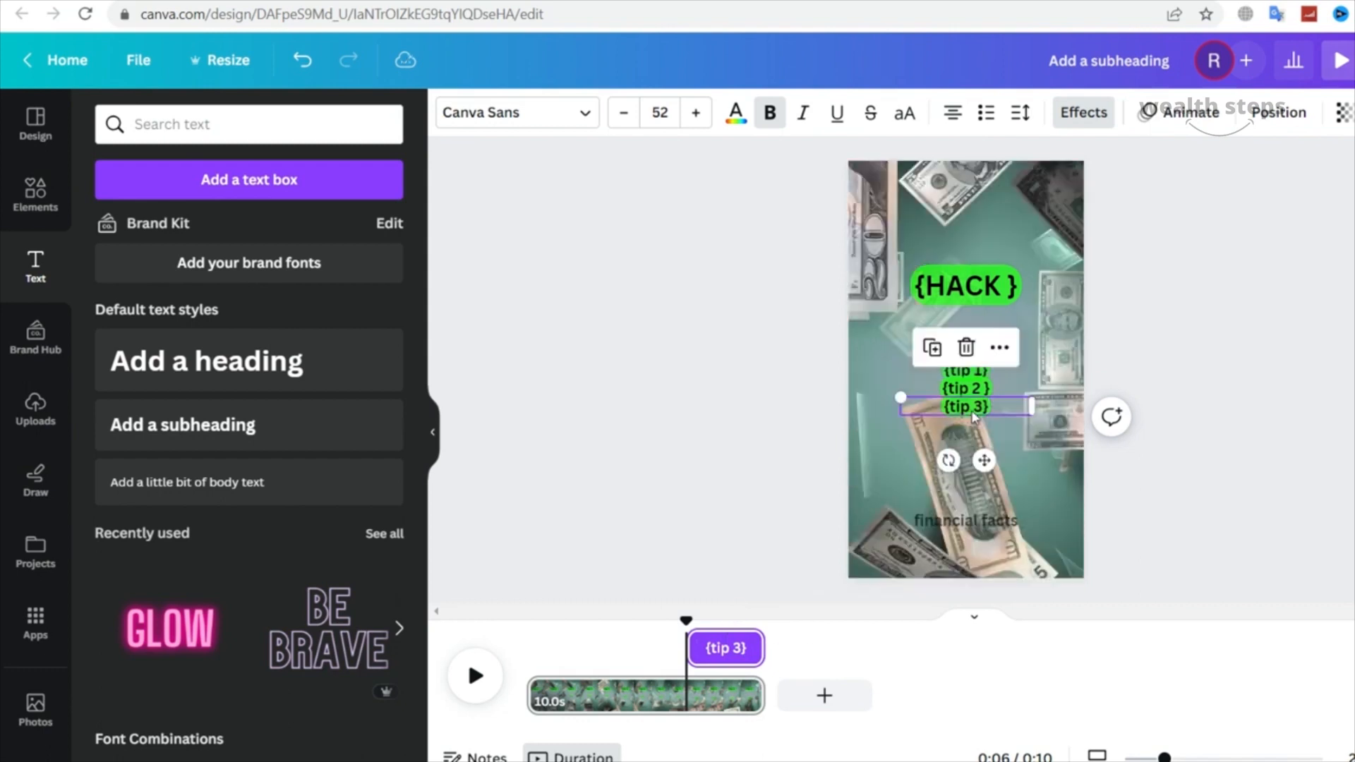
left_click(992, 448)
left_click(1009, 406)
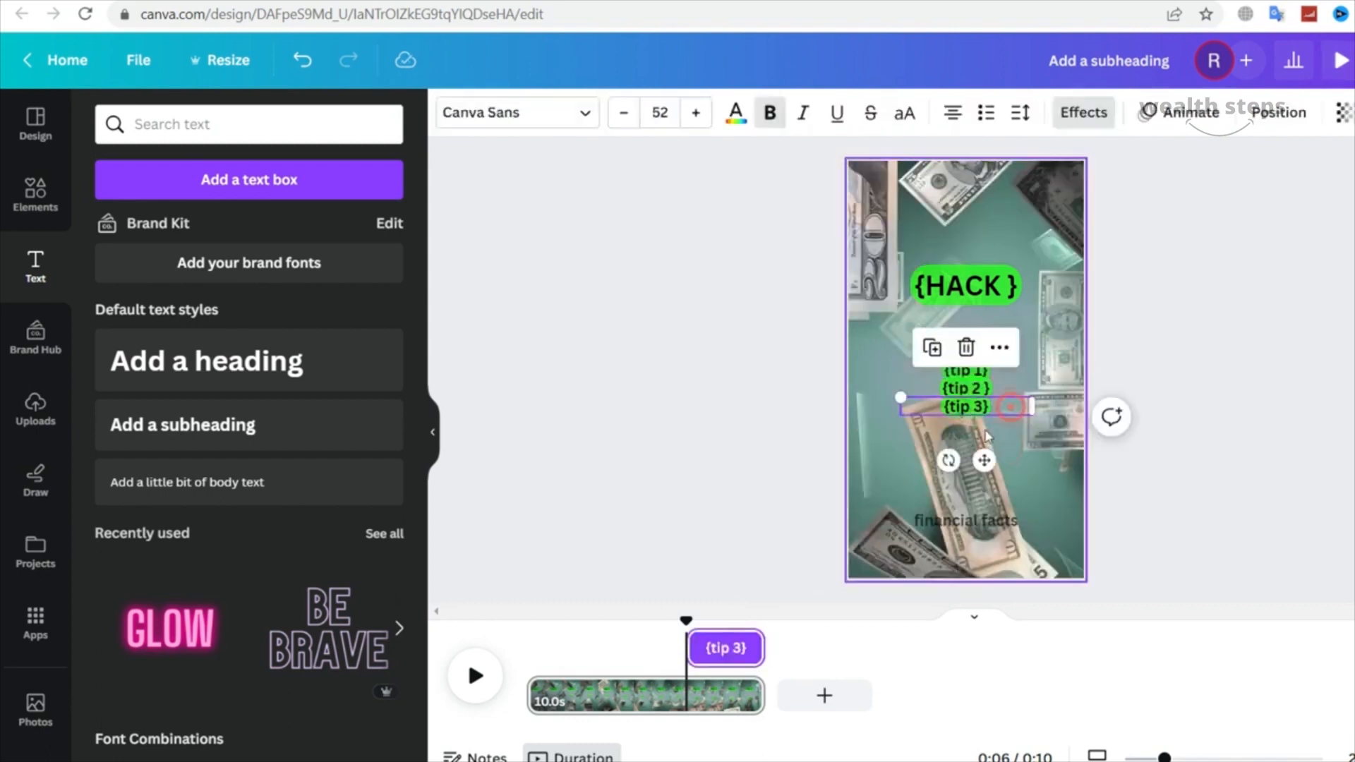
left_click(971, 372, "shift")
left_click(975, 388, "shift")
left_click(1033, 312)
left_click(771, 359)
left_click_drag(980, 411, 982, 383)
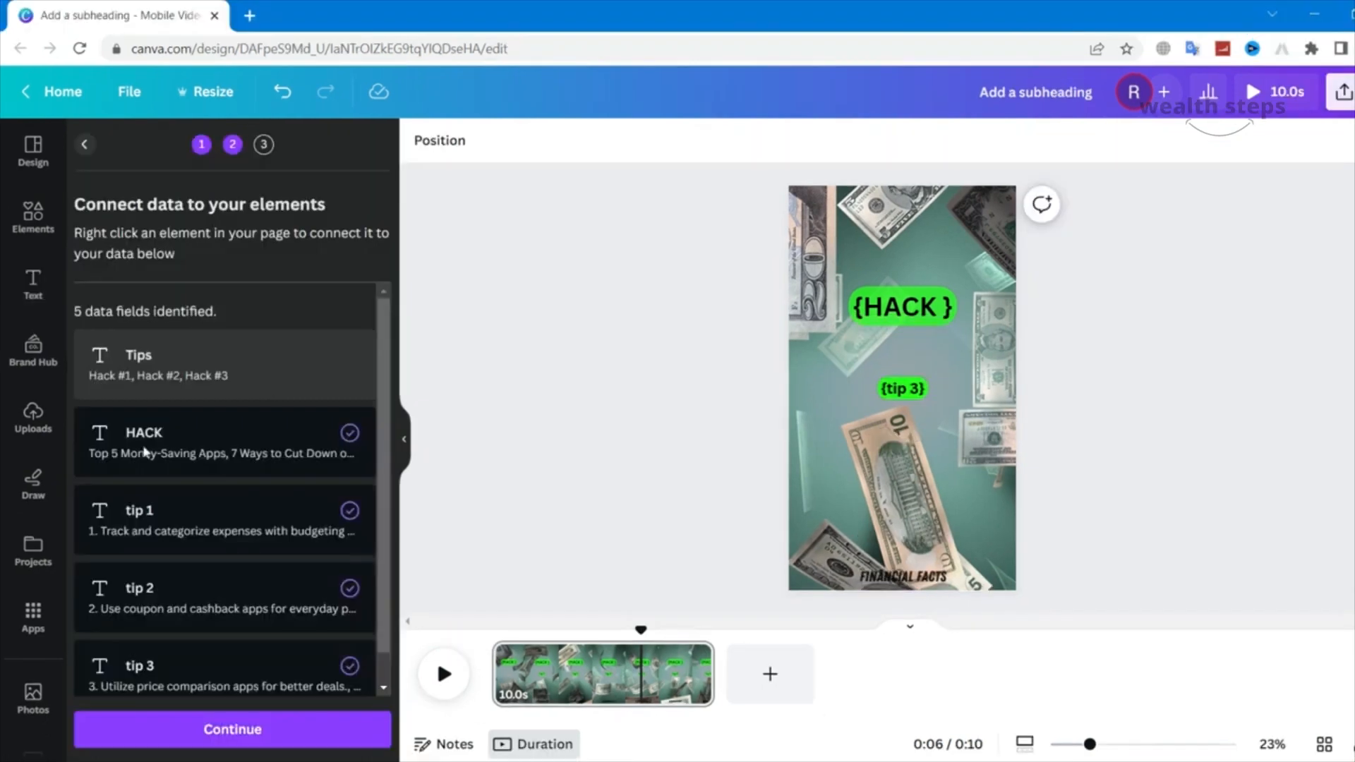
Continue to the data rows, generate all 15 pages from the template and check the heading on the first page
left_click(281, 744)
left_click(281, 743)
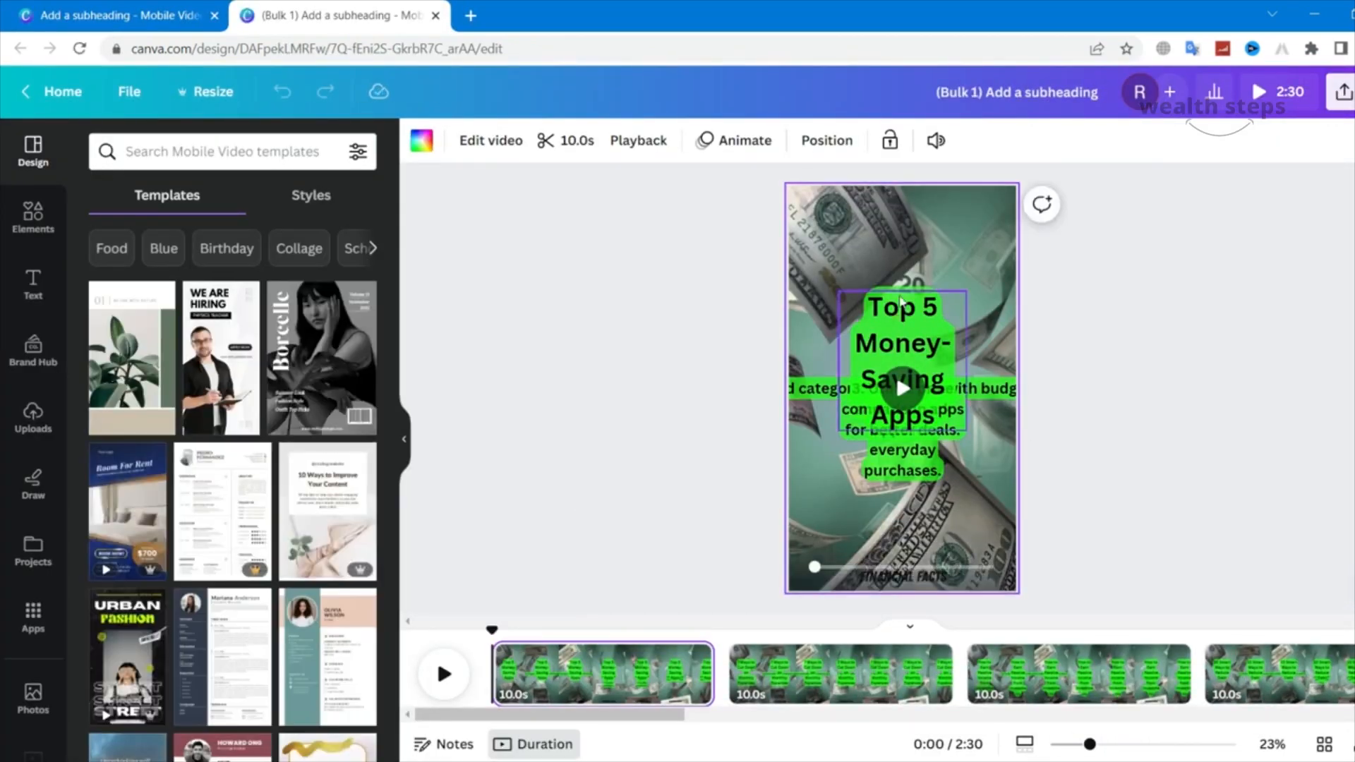
left_click(902, 253)
Move the {HACK} heading higher on the original template page, generate the 15 pages again and look through them
left_click(97, 10)
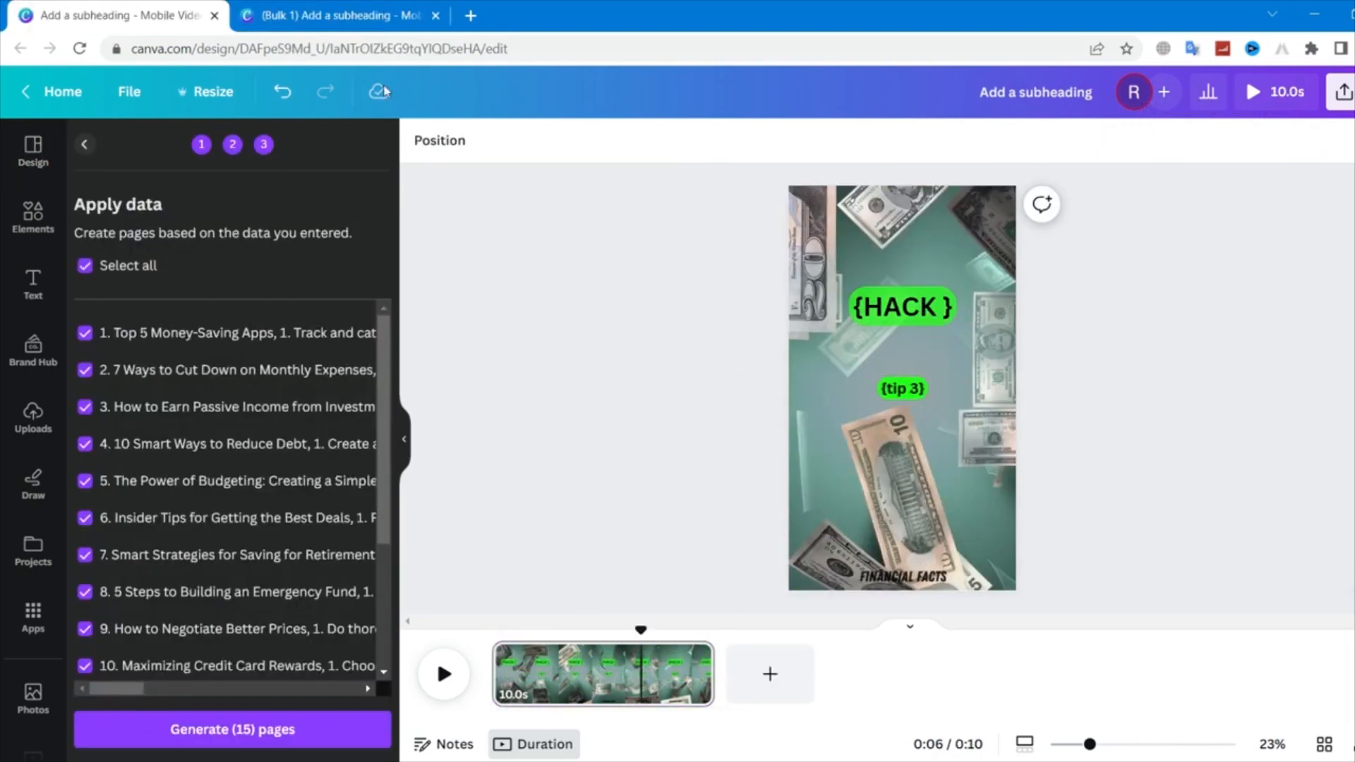
left_click_drag(933, 299, 951, 235)
left_click_drag(906, 250, 913, 232)
left_click(237, 729)
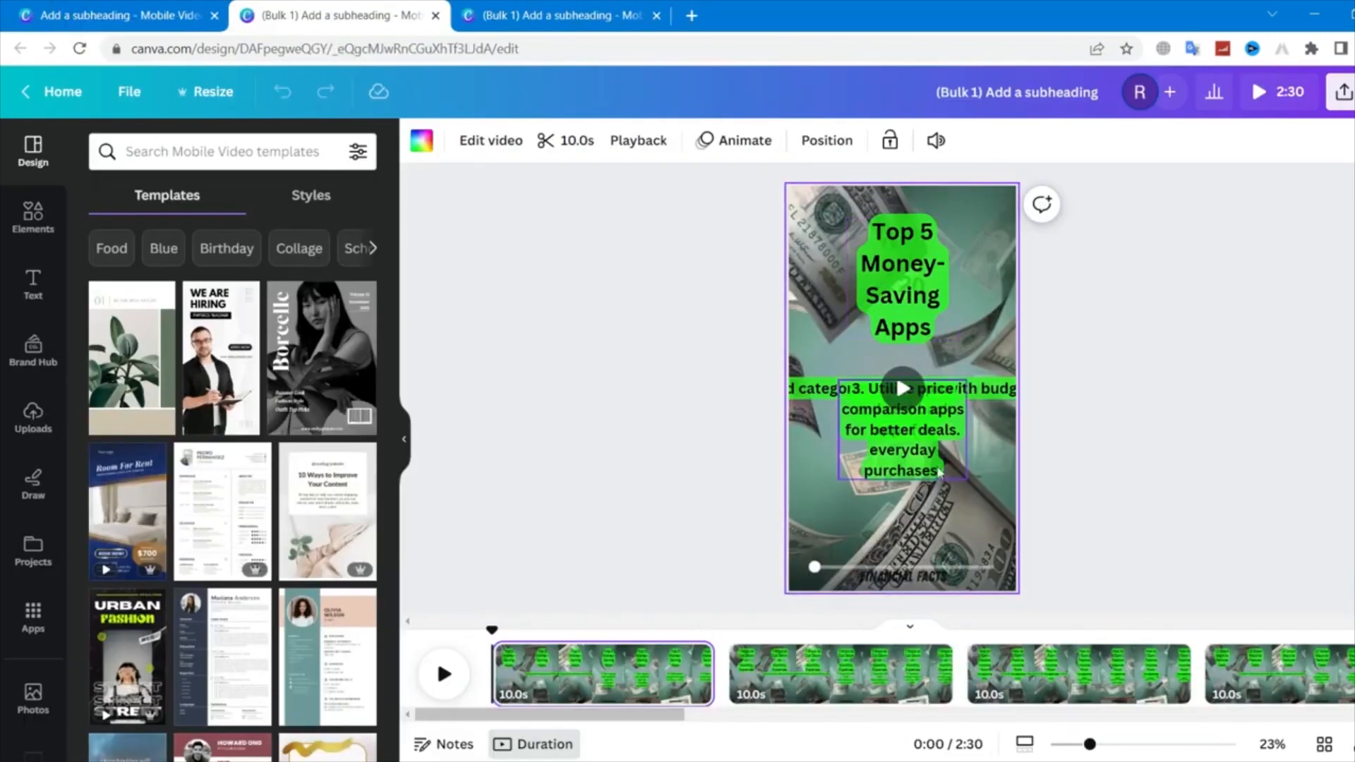
left_click_drag(609, 717, 1138, 685)
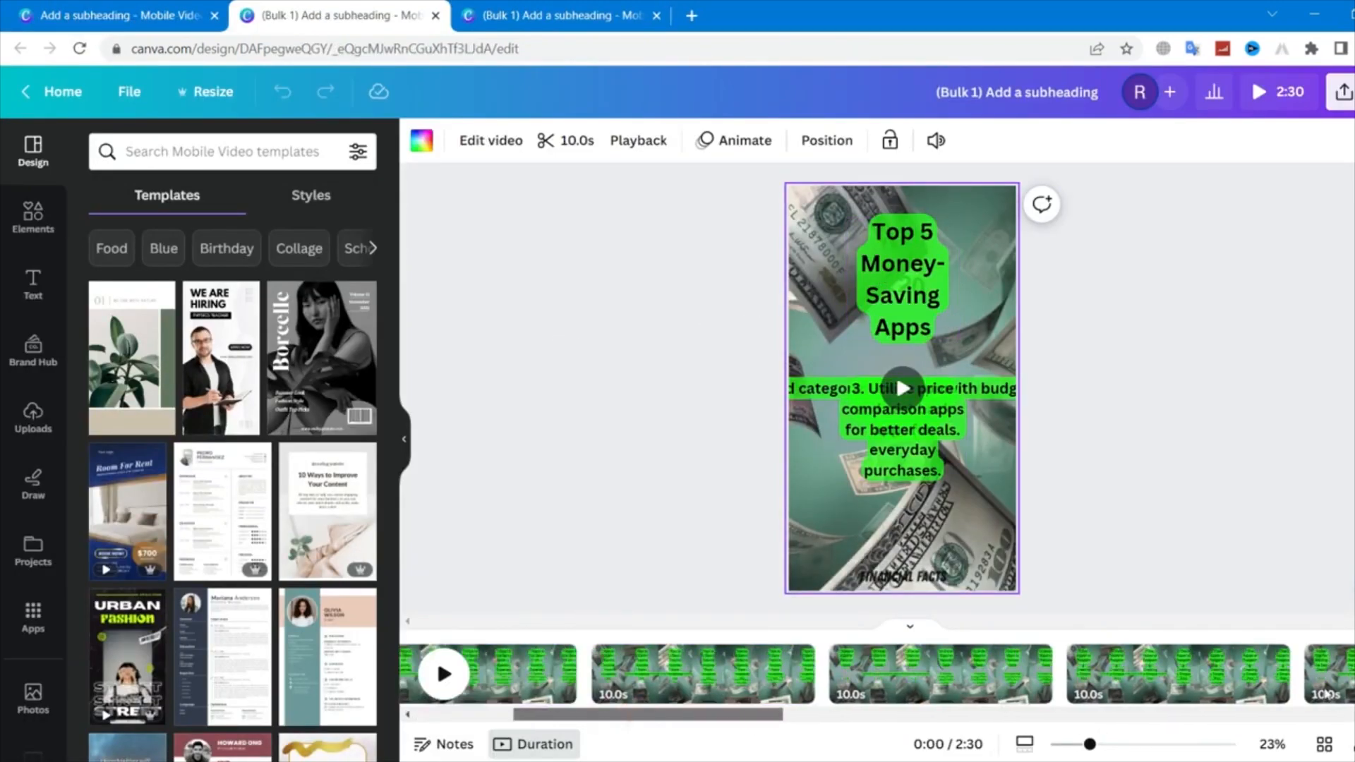
left_click_drag(655, 728, 629, 724)
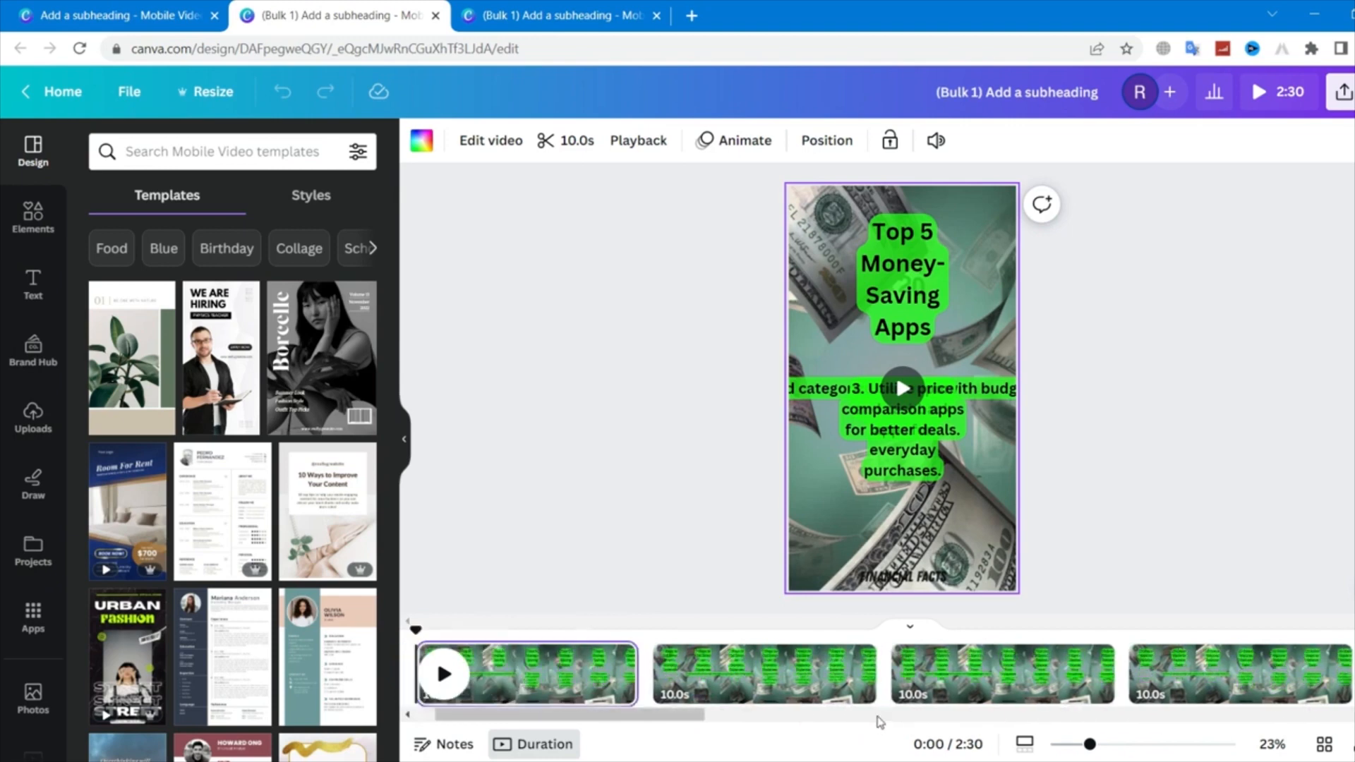
Return to the original template and search the Elements library for "money" videos
left_click(120, 16)
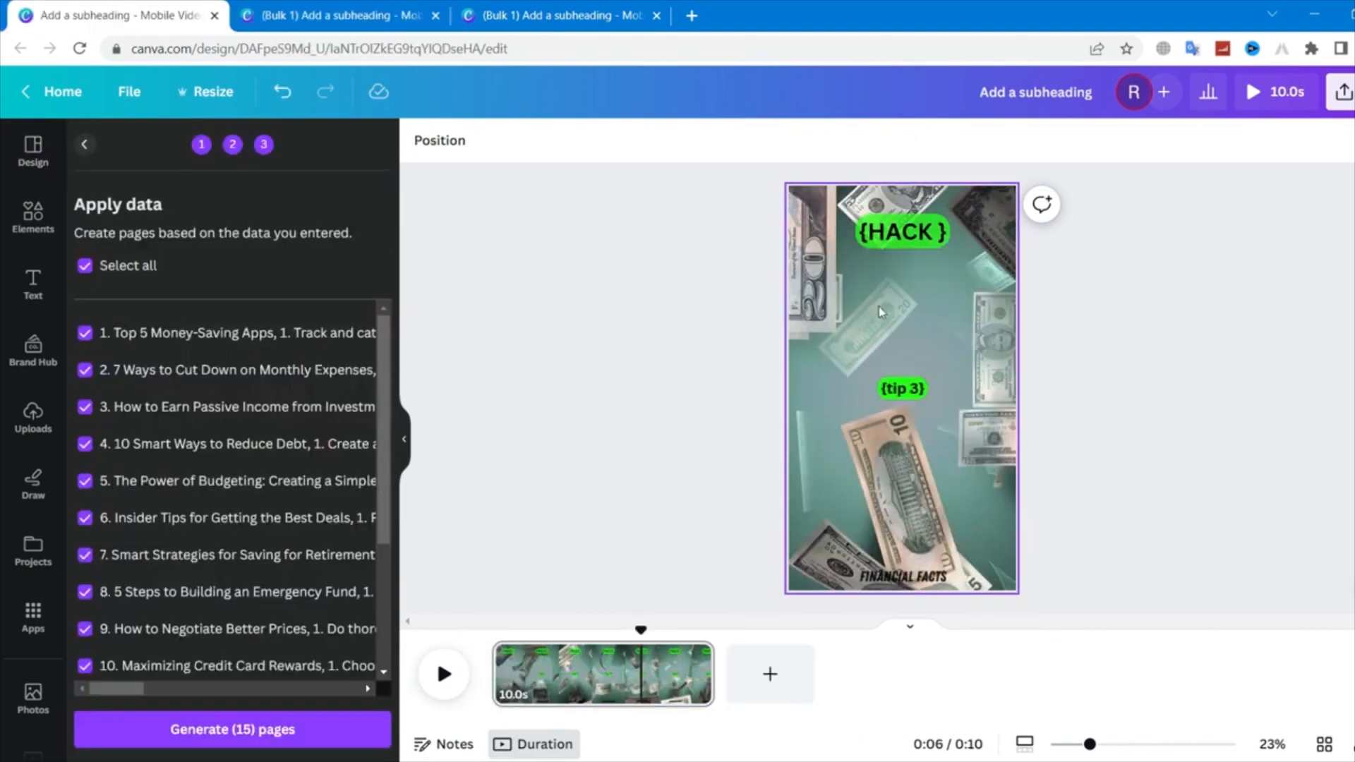
left_click(16, 218)
left_click(227, 151)
type("money")
key("Return")
left_click(266, 193)
scroll(237, 356, "down", 4)
scroll(242, 385, "down", 10)
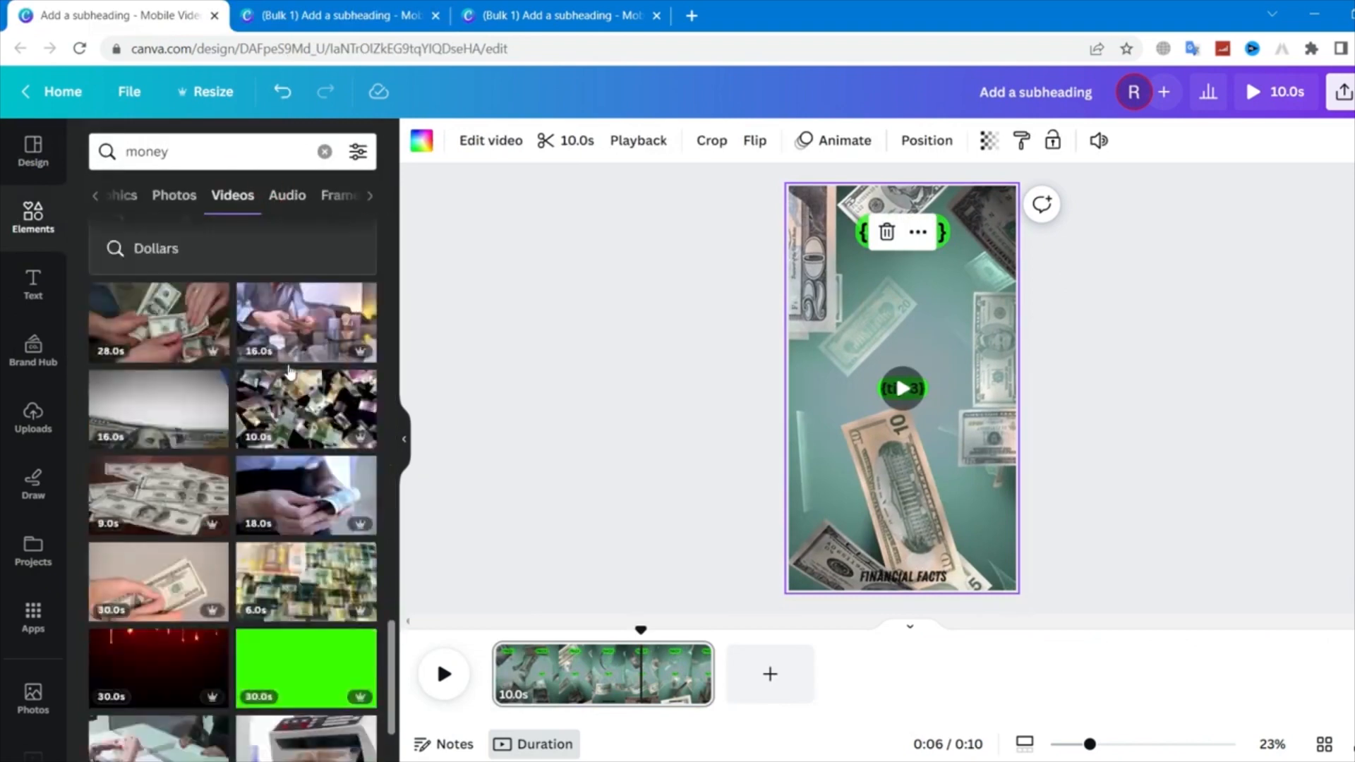
scroll(277, 429, "up", 12)
Add the video of dollar bills on black to the page and make it the new background
left_click_drag(305, 585, 906, 471)
right_click(907, 471)
left_click(1012, 578)
Reopen Bulk create and generate the 15 pages from the template with the new background
scroll(33, 423, "down", 3)
left_click(33, 532)
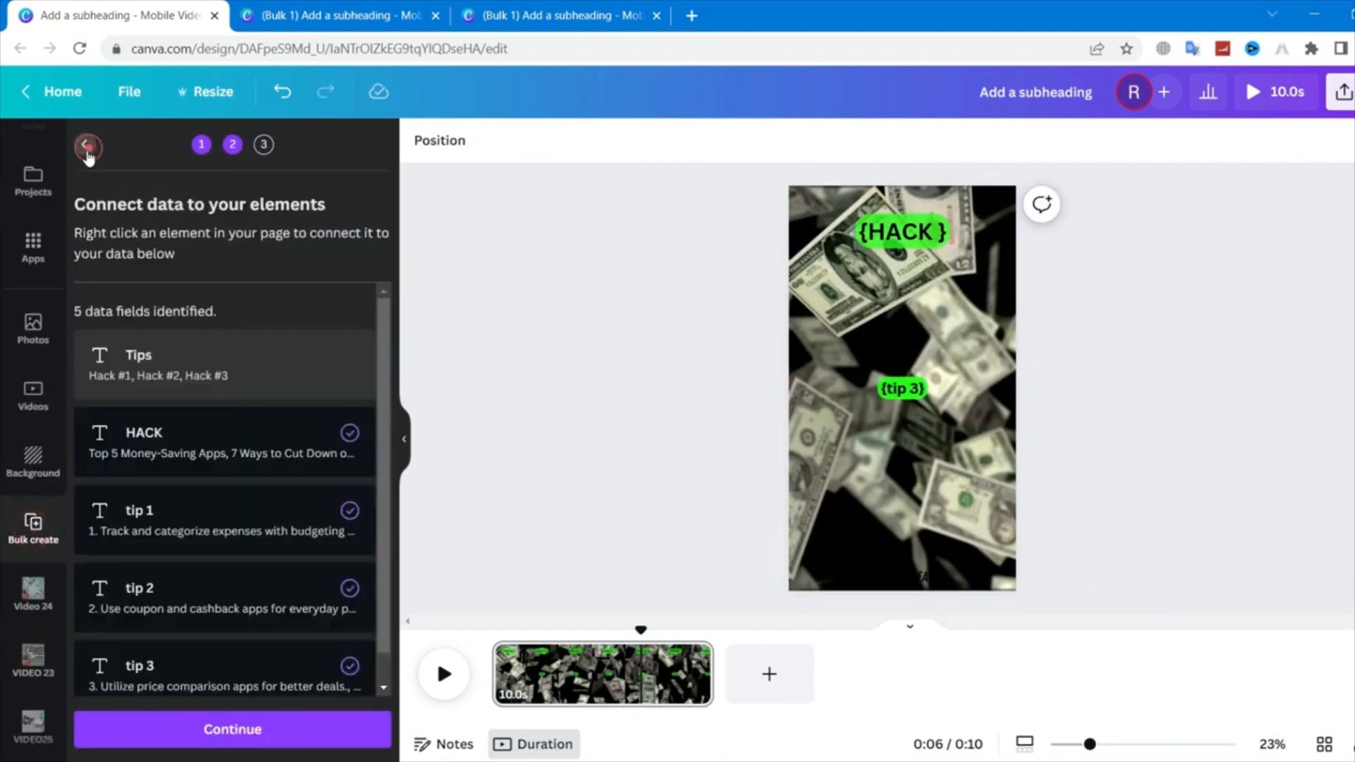
left_click(302, 734)
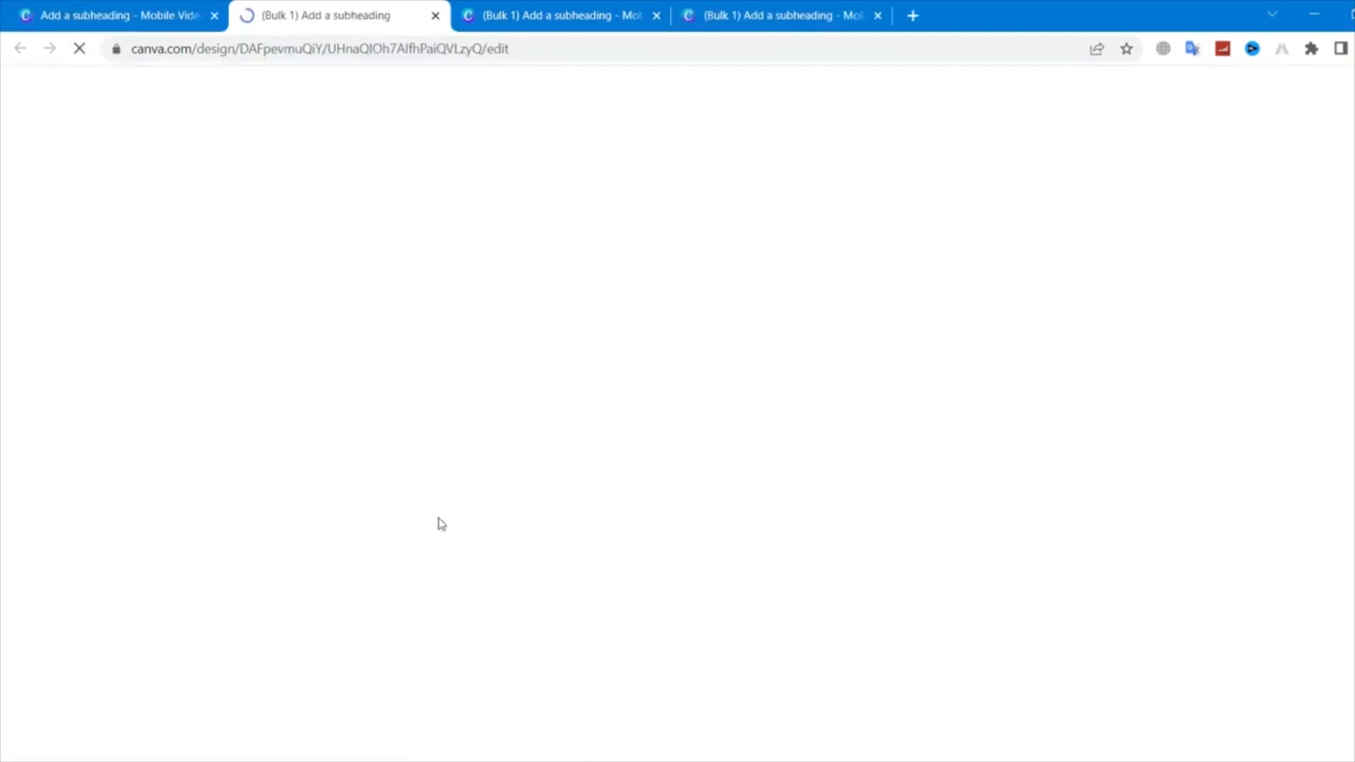
Preview the first generated page and return the playhead to the start
left_click(444, 682)
left_click(445, 681)
left_click_drag(580, 628, 492, 629)
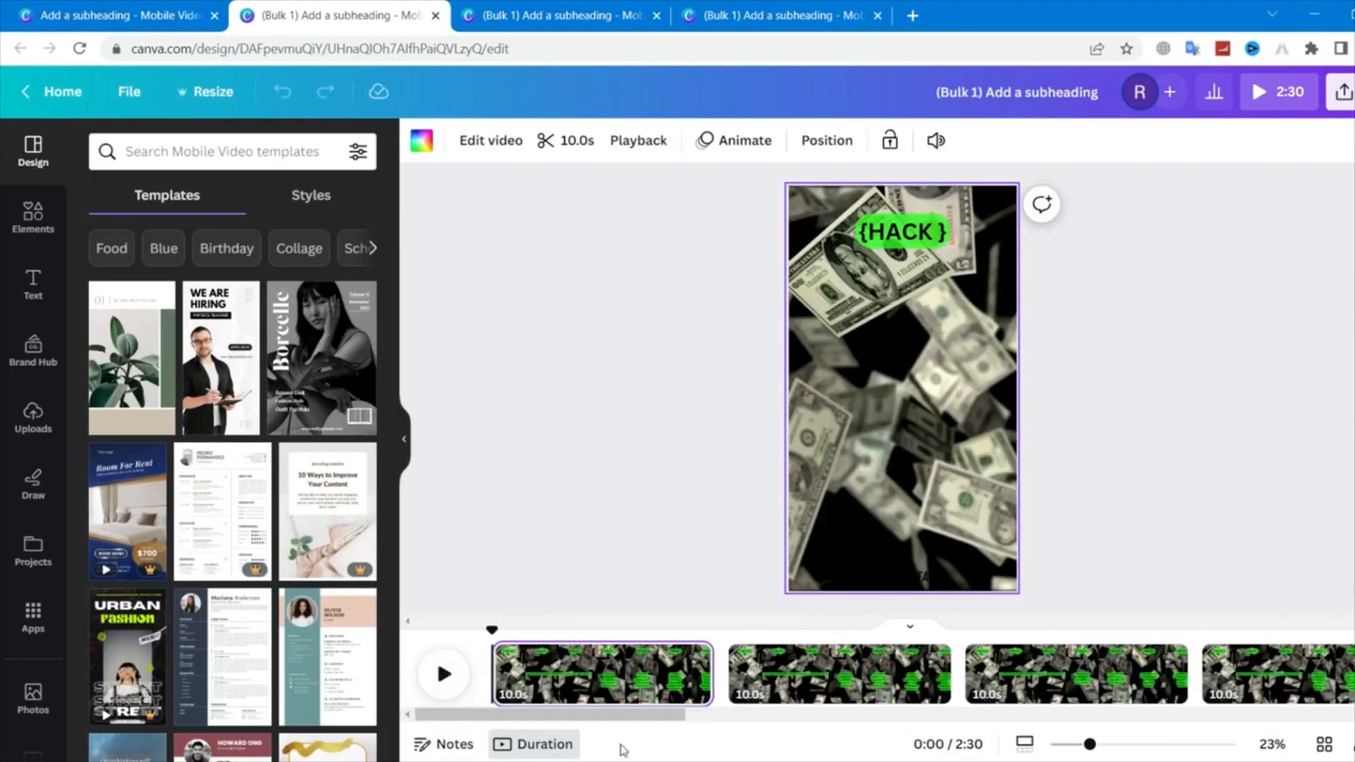
Set up an MP4 Video download of all 15 pages as separate files and lower the quality below 1080p
left_click(1344, 92)
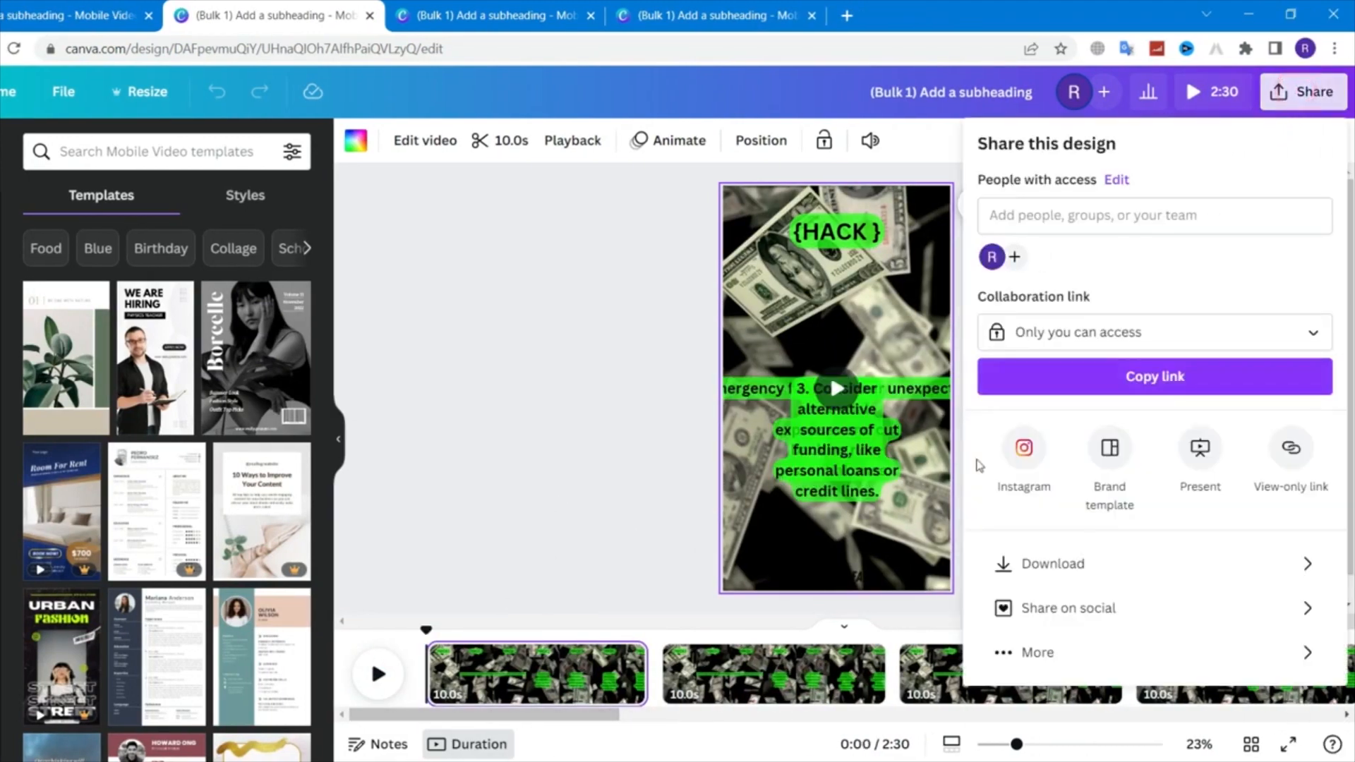
left_click(1137, 563)
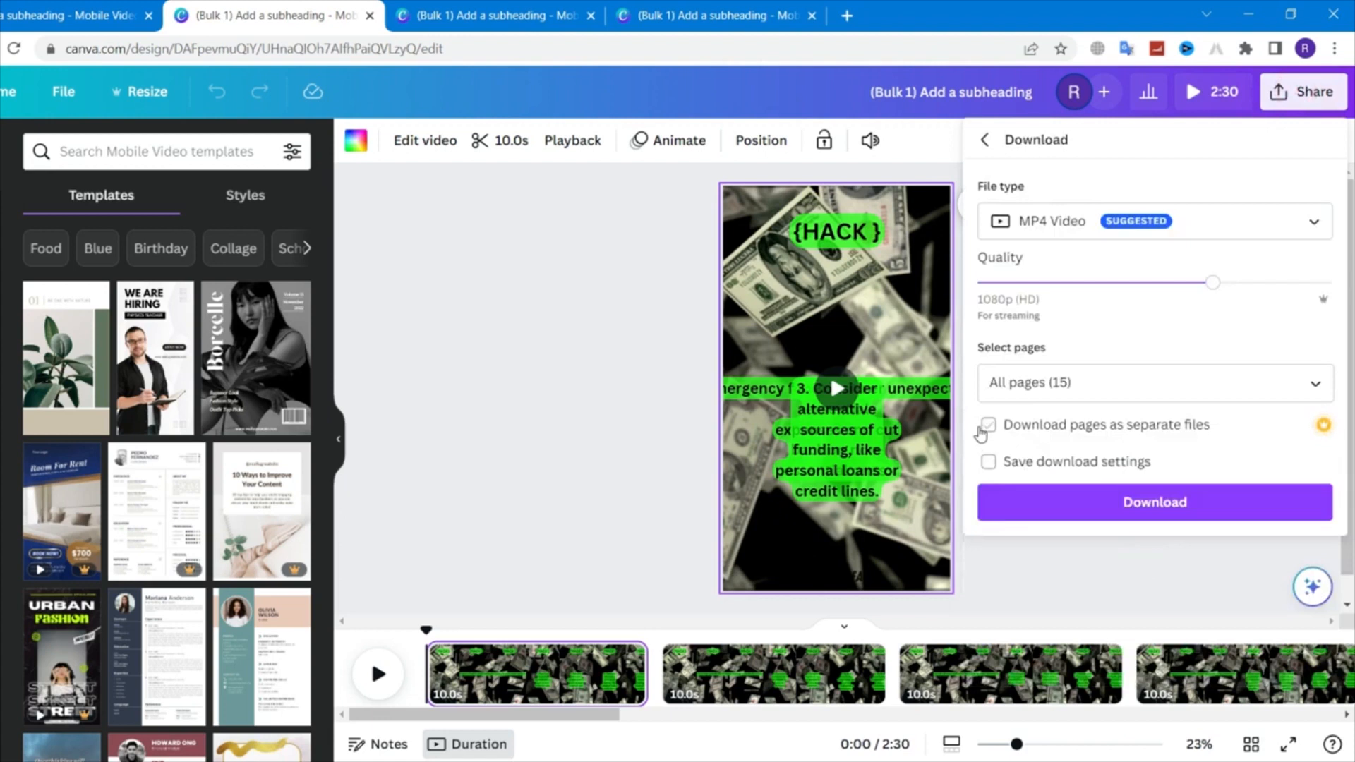
left_click(983, 427)
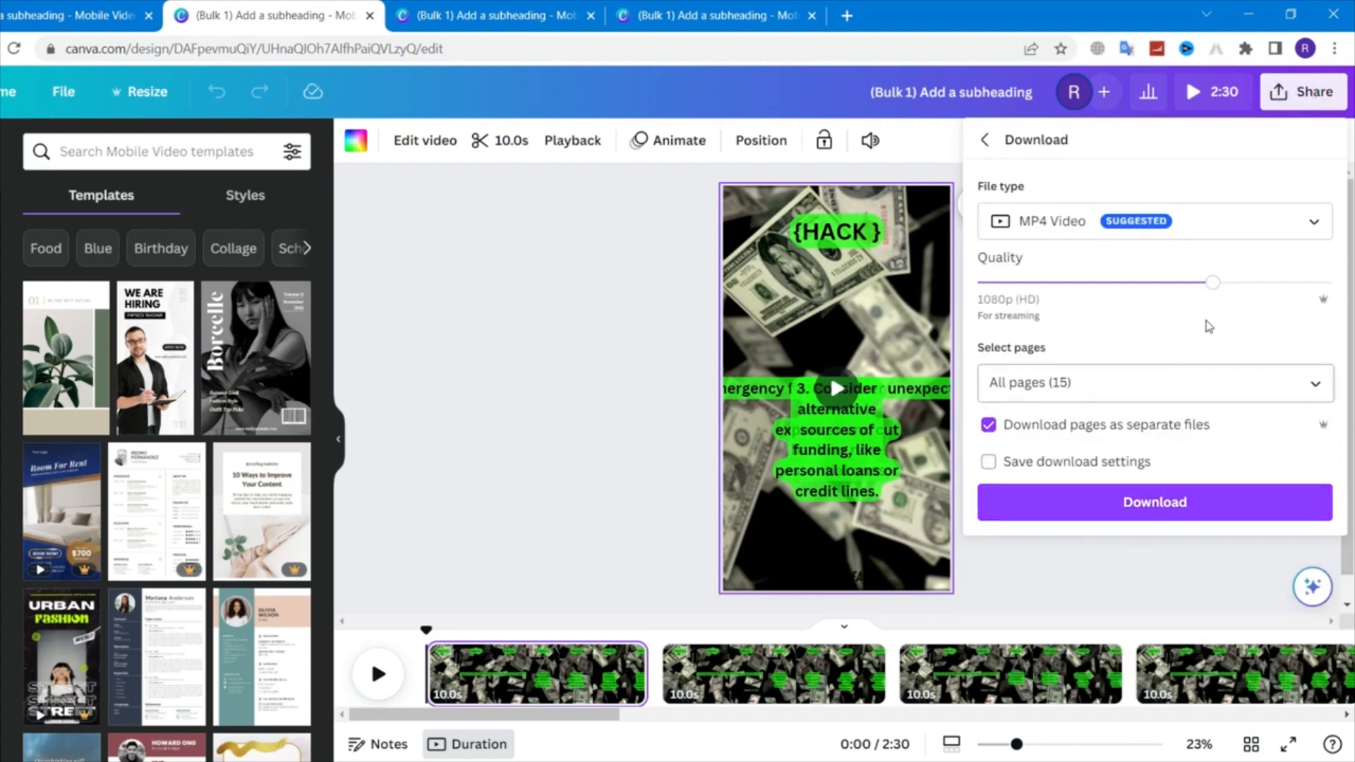
left_click_drag(1212, 282, 1112, 287)
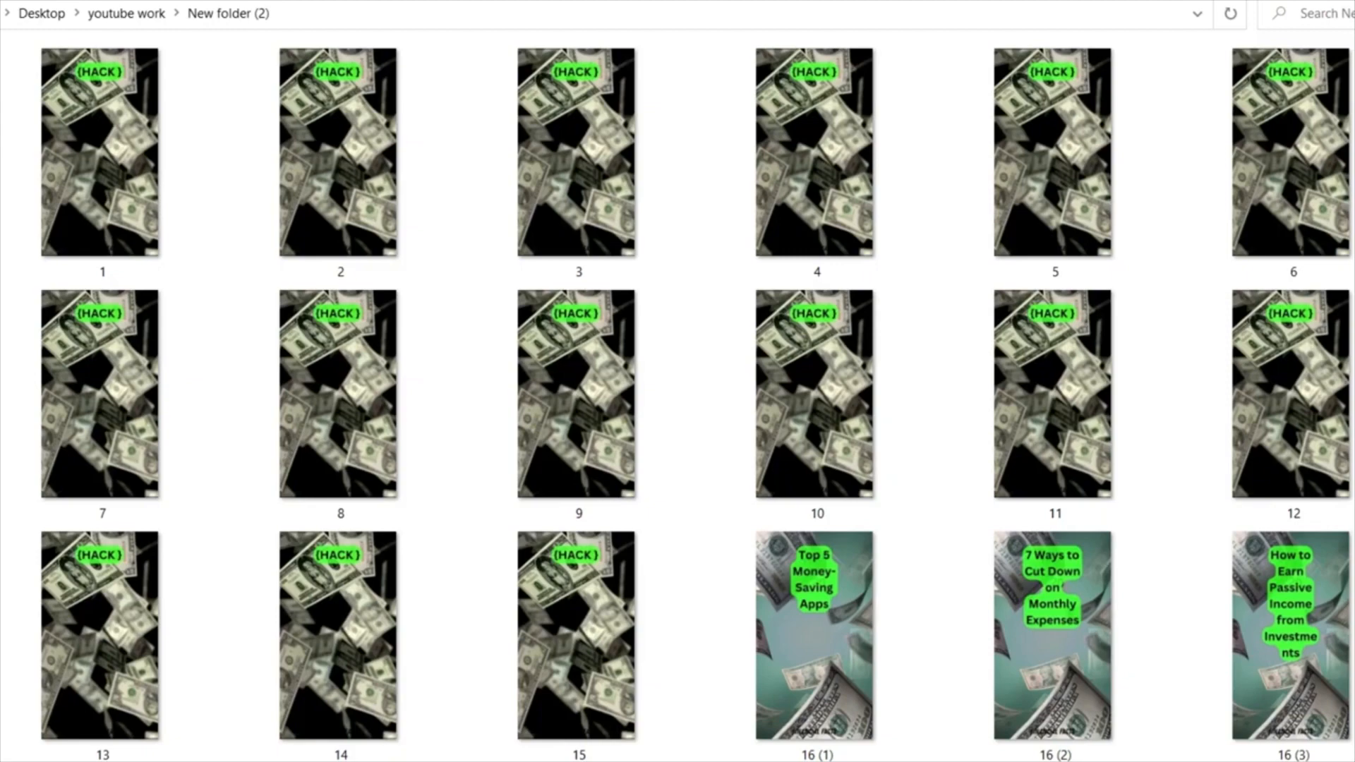
Switch to the file manager and look through the downloaded Shorts in New folder (2)
scroll(678, 395, "down", 6)
scroll(677, 395, "up", 3)
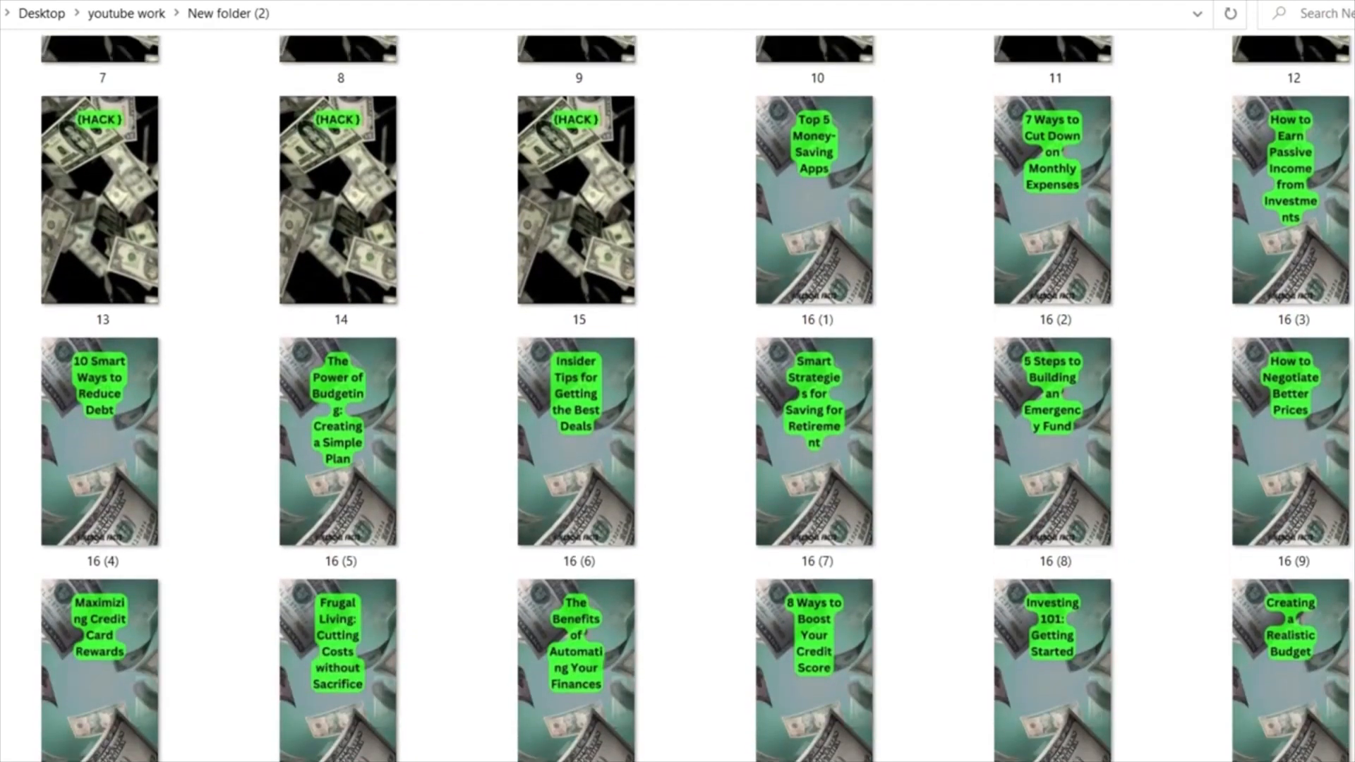
scroll(677, 395, "down", 4)
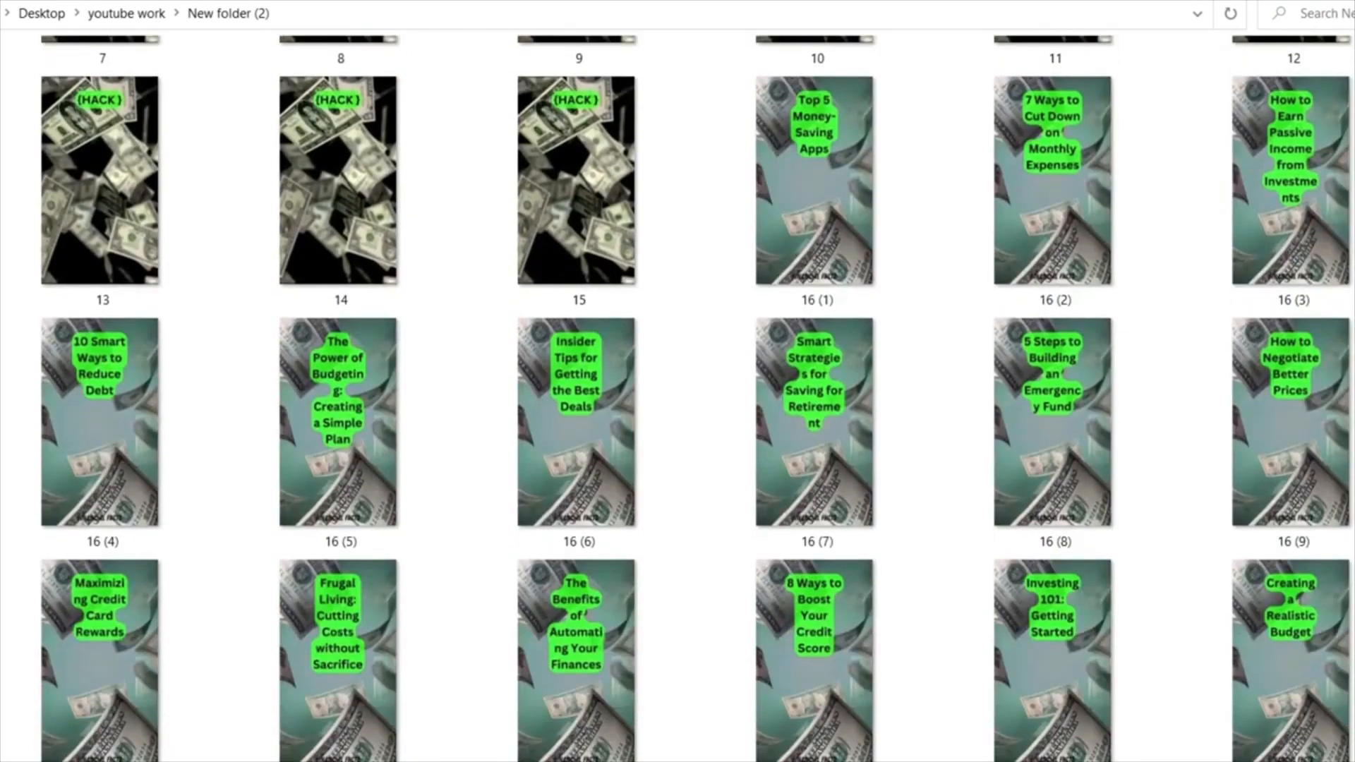